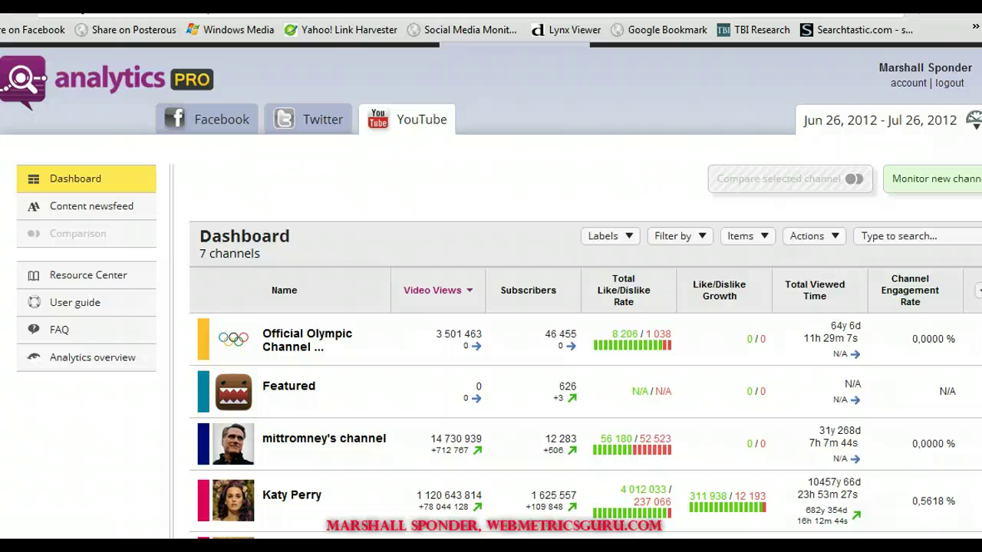
Open the Katy Perry channel's general statistics and examine its charts from uploaded video views growth through total videos
left_click(307, 500)
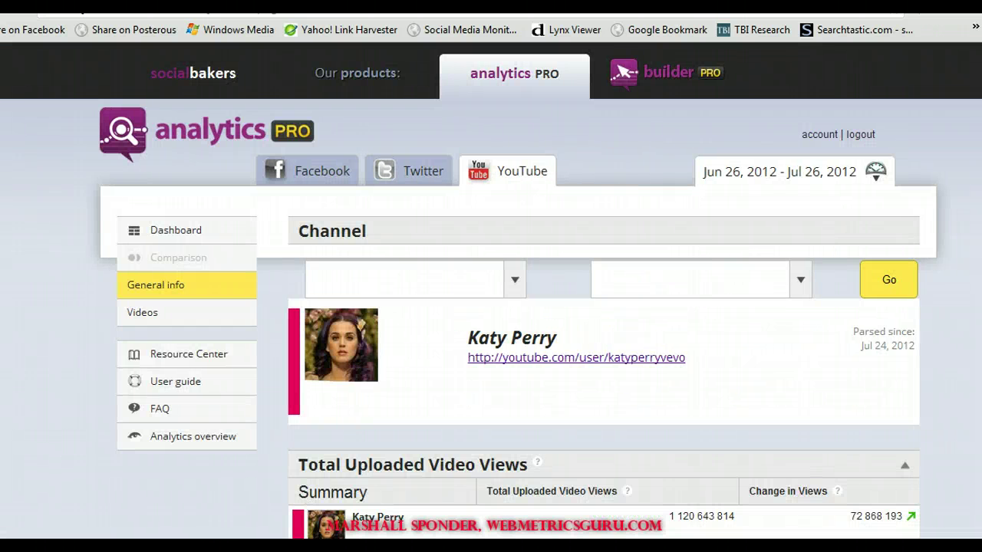
scroll(491, 291, "down", 6)
scroll(604, 292, "up", 1)
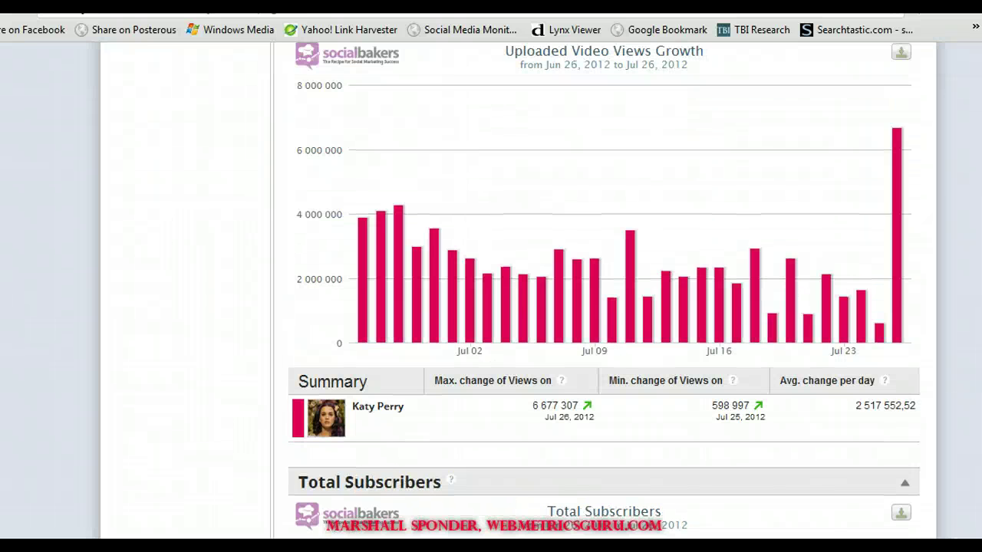
scroll(605, 291, "down", 7)
scroll(605, 292, "down", 10)
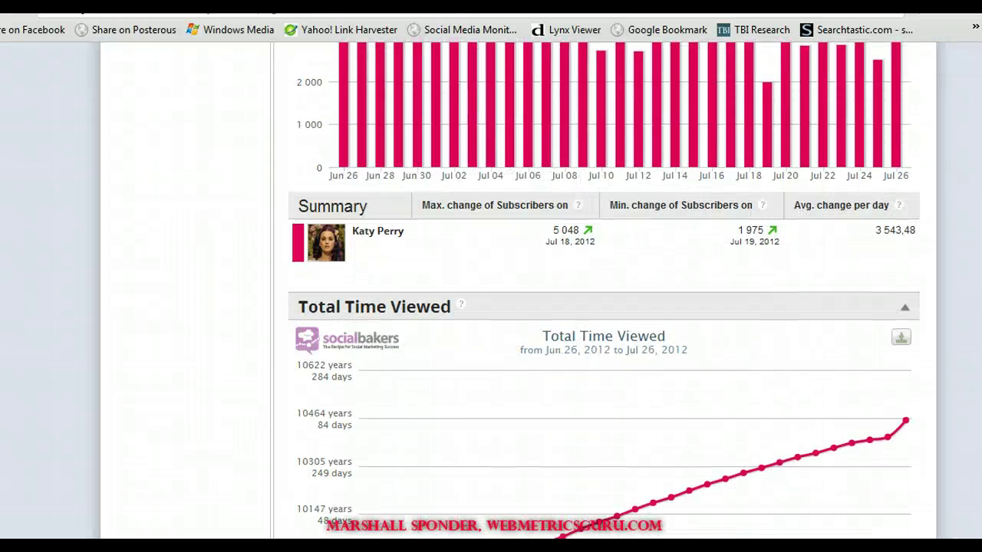
scroll(605, 291, "down", 3)
scroll(604, 291, "up", 11)
scroll(605, 292, "down", 6)
scroll(604, 291, "down", 8)
scroll(604, 292, "down", 3)
scroll(604, 291, "down", 10)
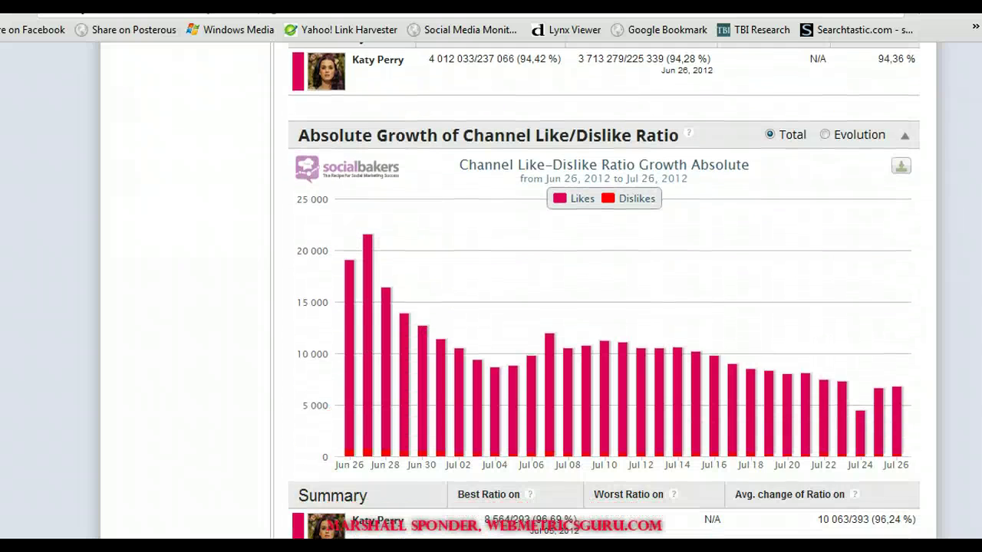
scroll(604, 291, "down", 13)
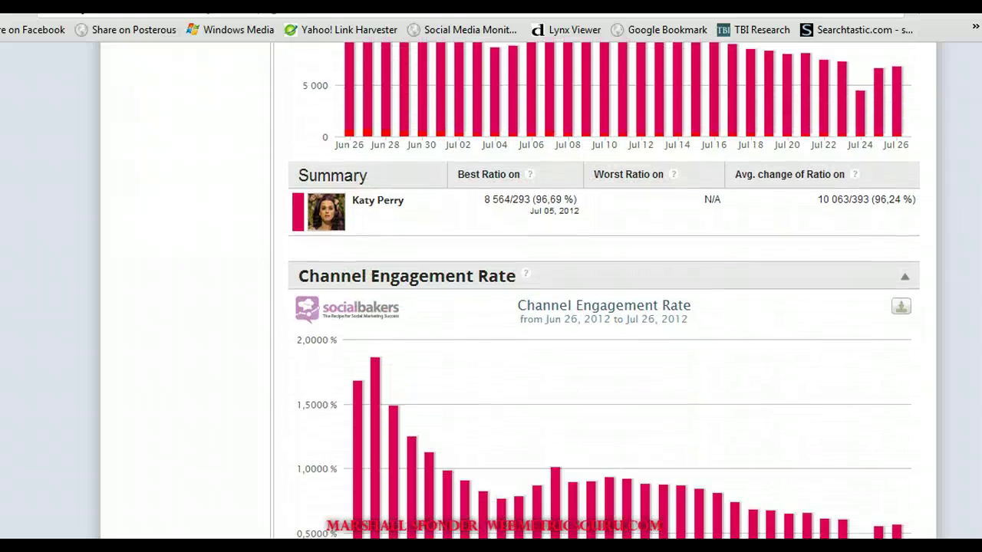
scroll(605, 292, "down", 13)
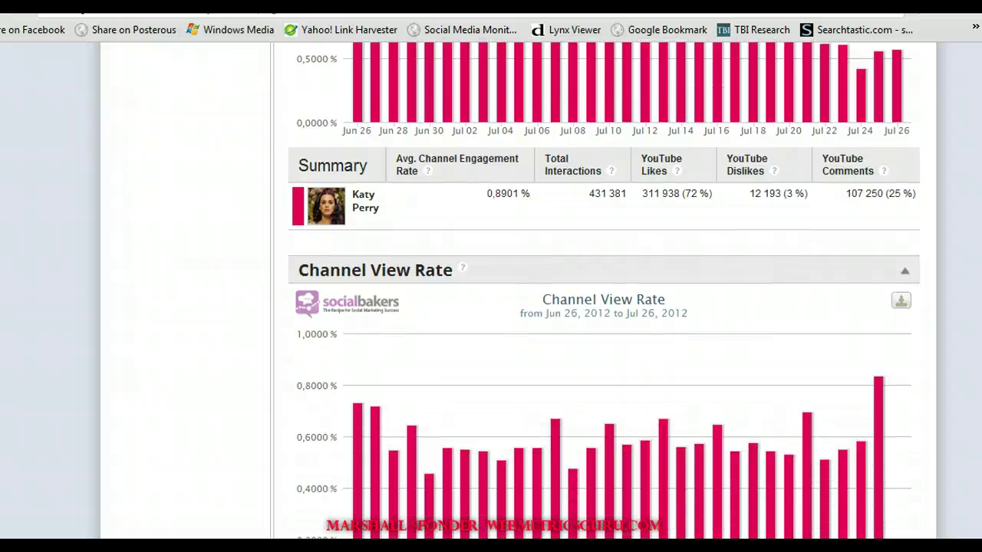
scroll(604, 292, "down", 12)
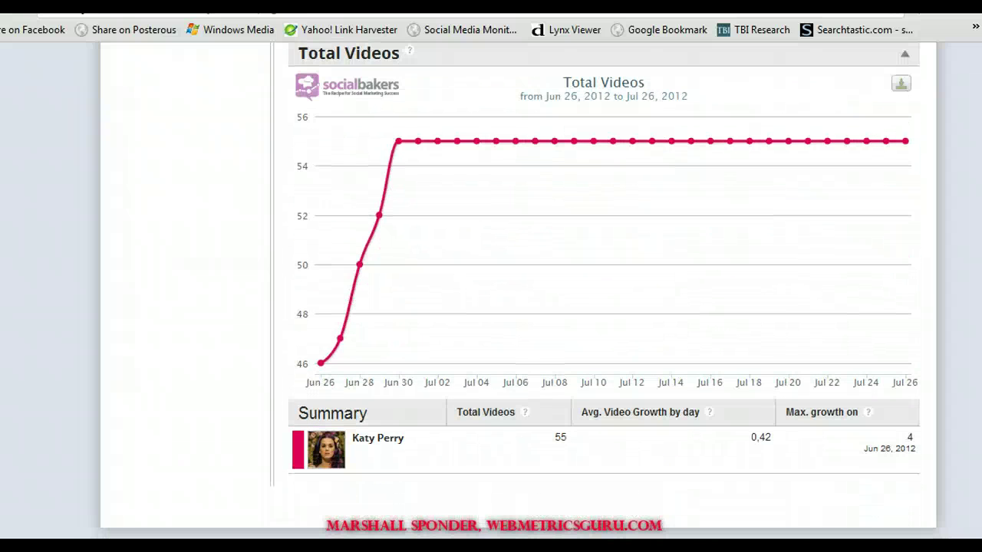
Re-examine the channel's engagement rate, like/dislike ratio and uploaded video views growth charts
scroll(604, 291, "up", 15)
scroll(605, 291, "down", 10)
scroll(605, 291, "down", 5)
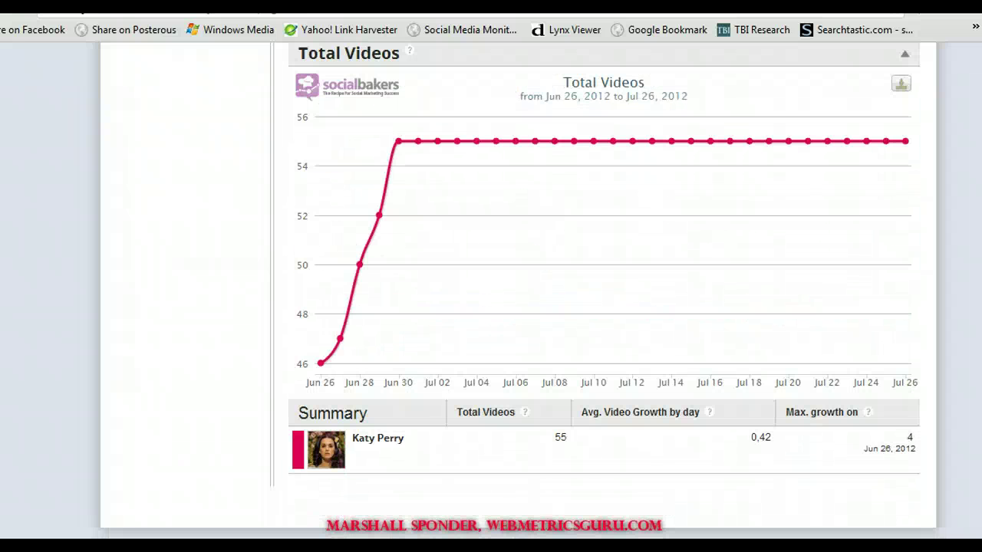
scroll(604, 292, "up", 14)
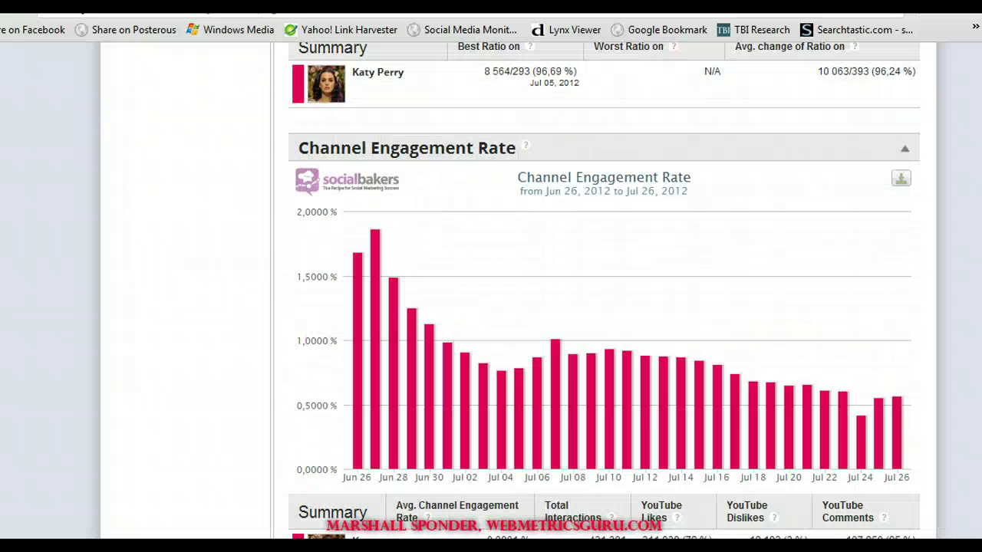
scroll(604, 291, "down", 2)
scroll(605, 291, "up", 20)
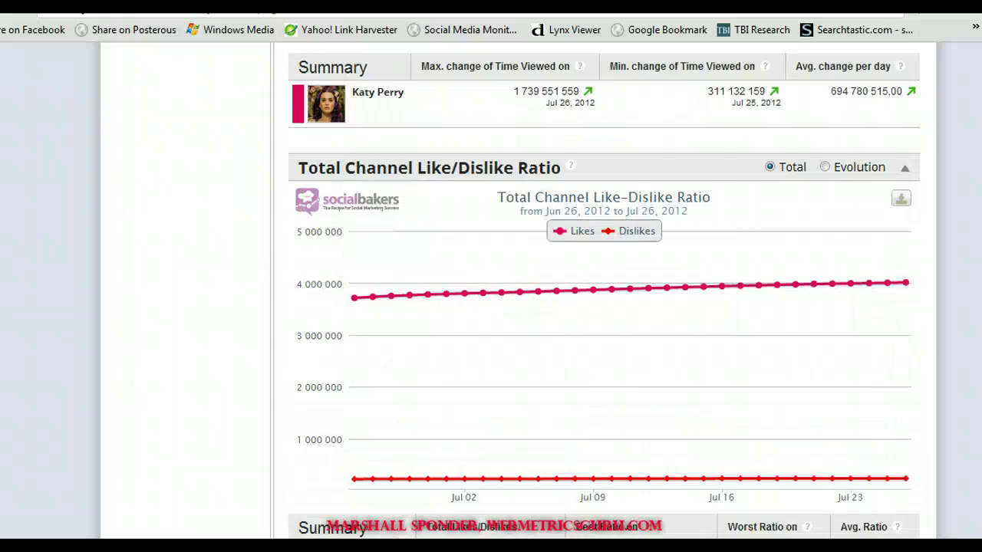
scroll(605, 291, "up", 20)
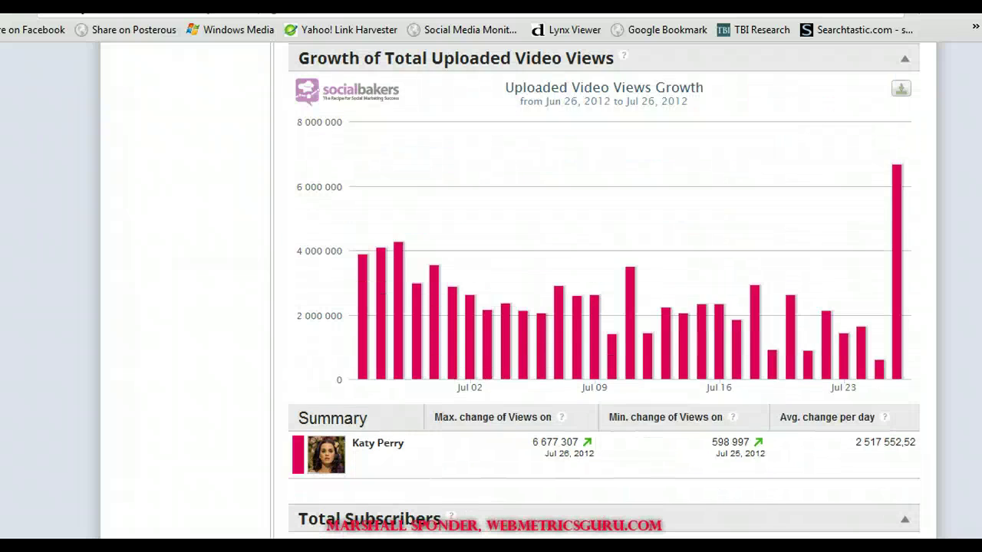
Open the Katy Perry channel's Videos report and examine the statistics of each video under All Videos
scroll(604, 291, "up", 6)
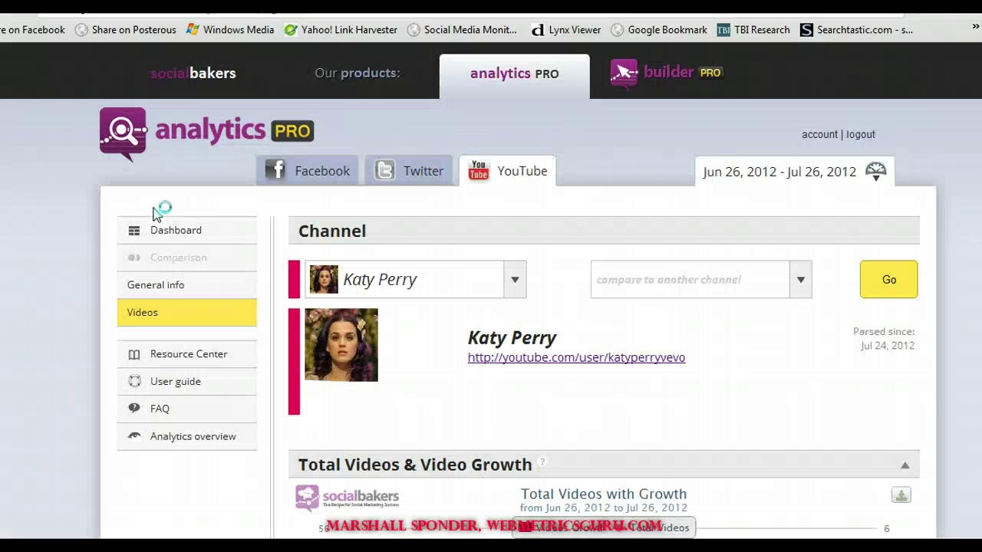
left_click(690, 167)
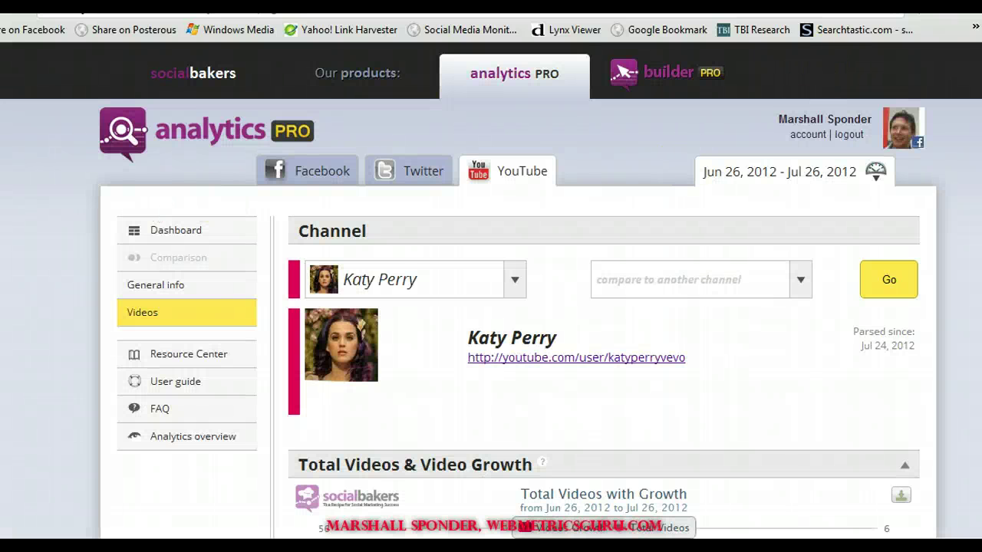
scroll(491, 292, "down", 5)
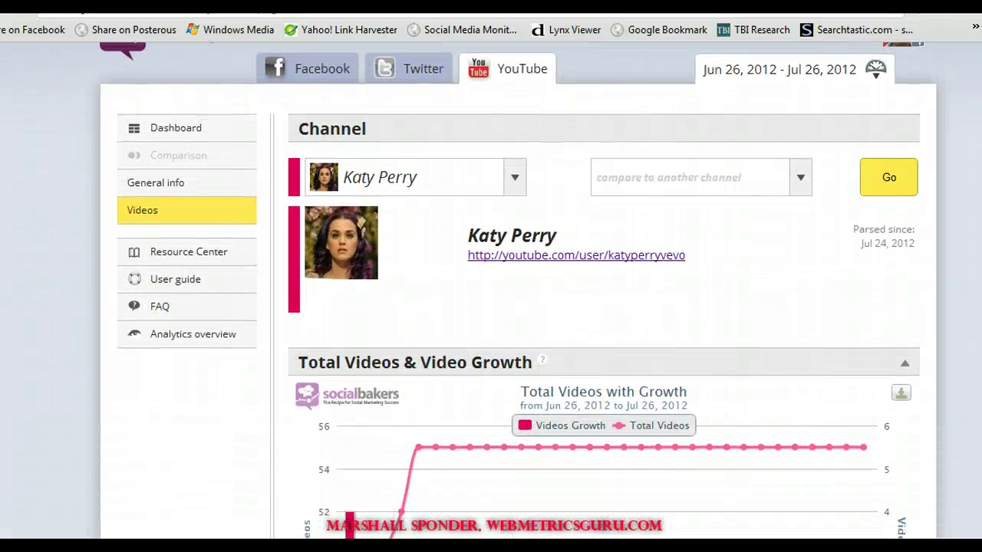
scroll(606, 292, "down", 4)
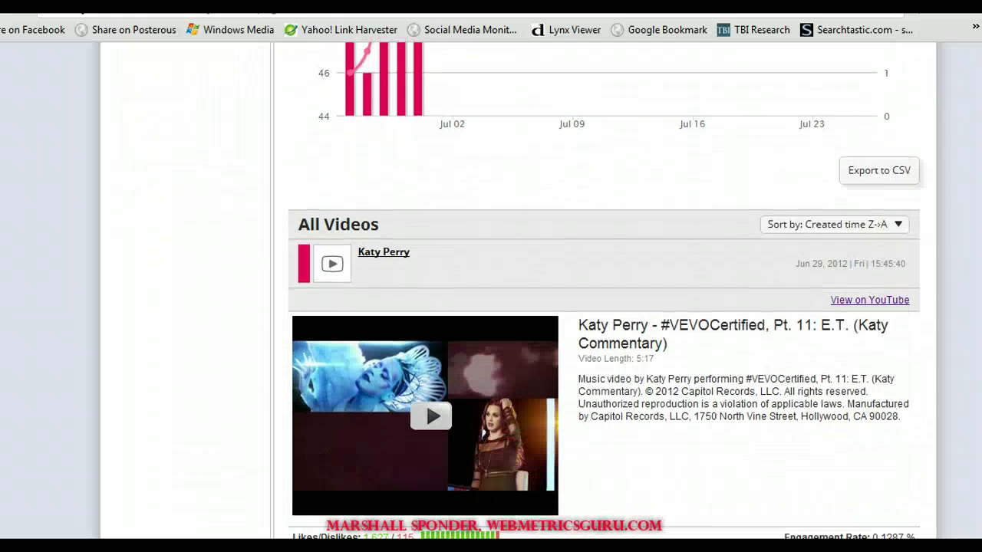
scroll(606, 292, "down", 2)
scroll(606, 291, "down", 17)
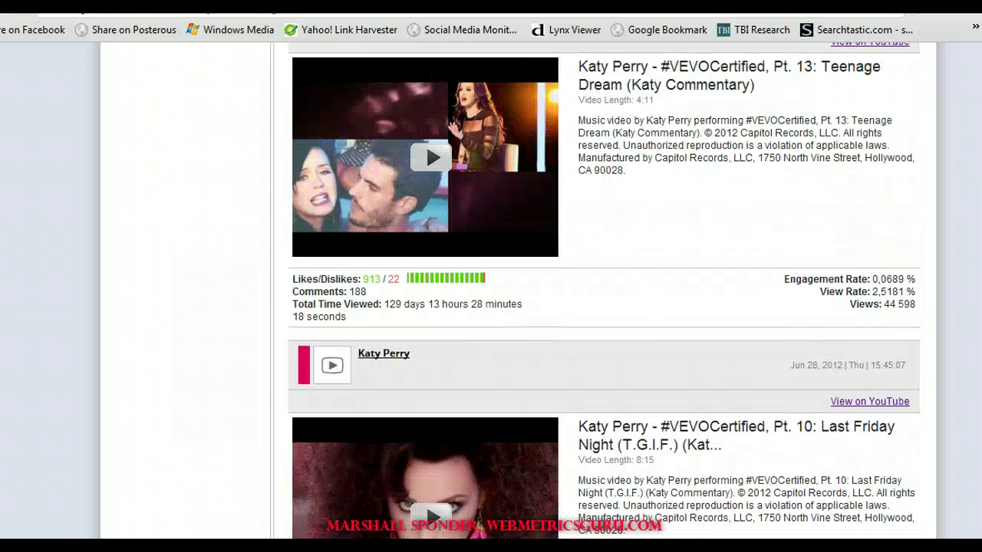
scroll(606, 292, "down", 4)
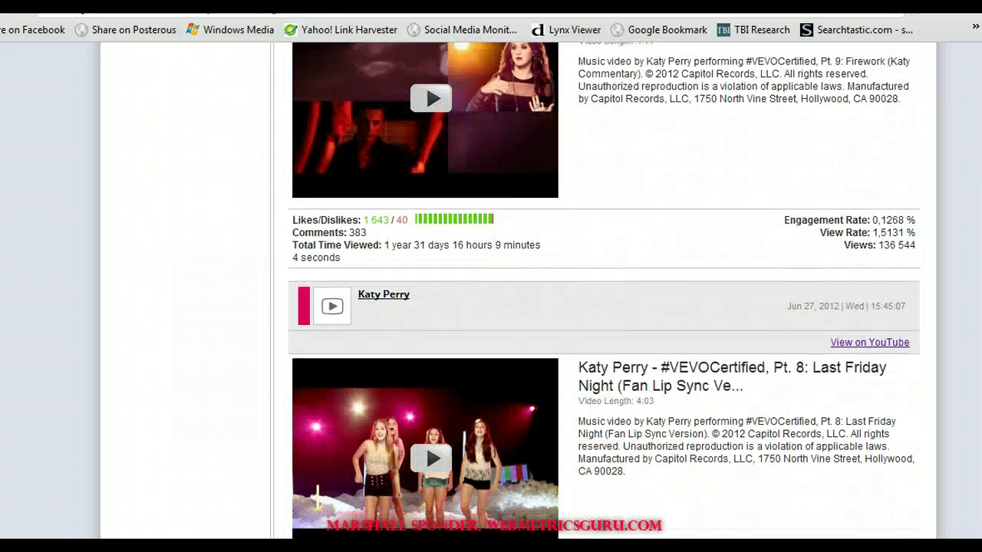
scroll(606, 292, "down", 6)
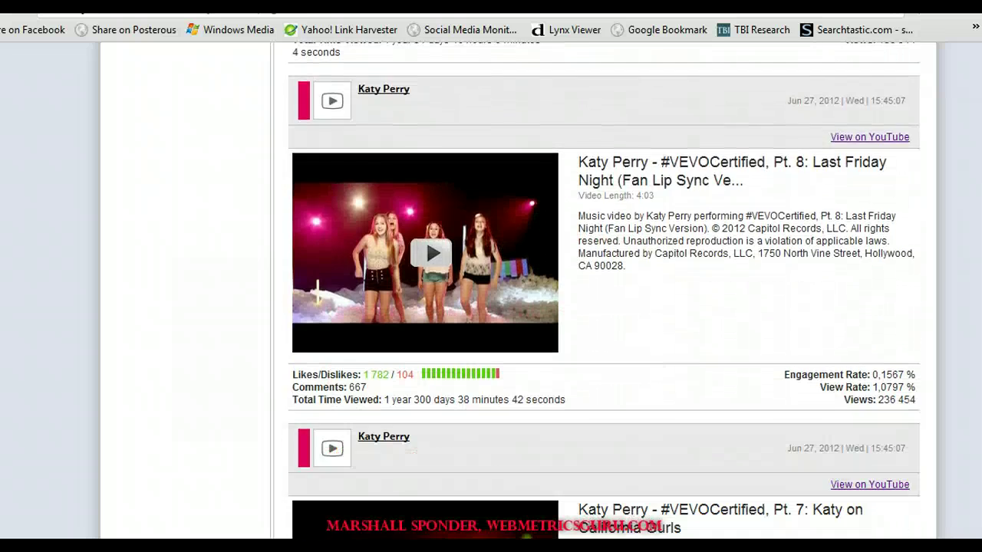
scroll(606, 291, "down", 1)
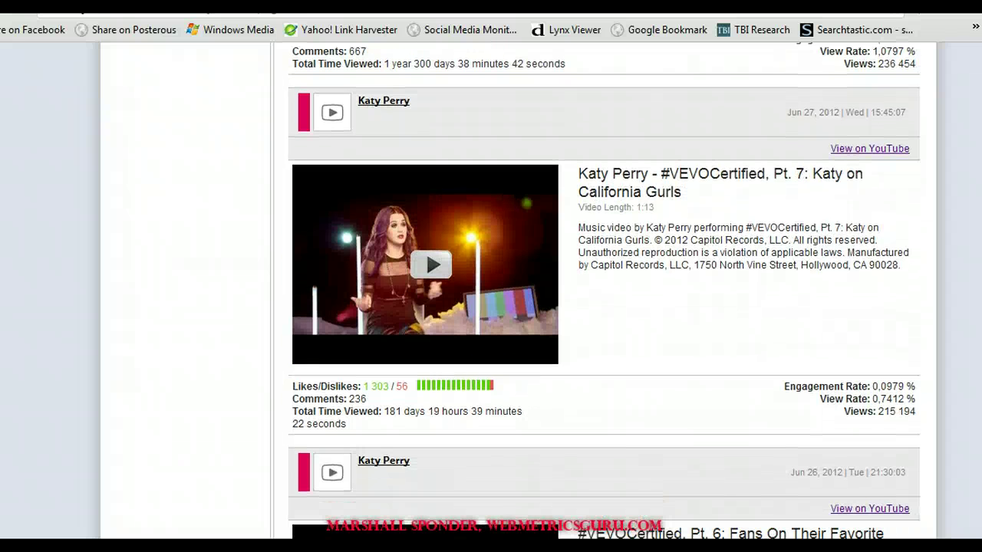
scroll(606, 291, "up", 20)
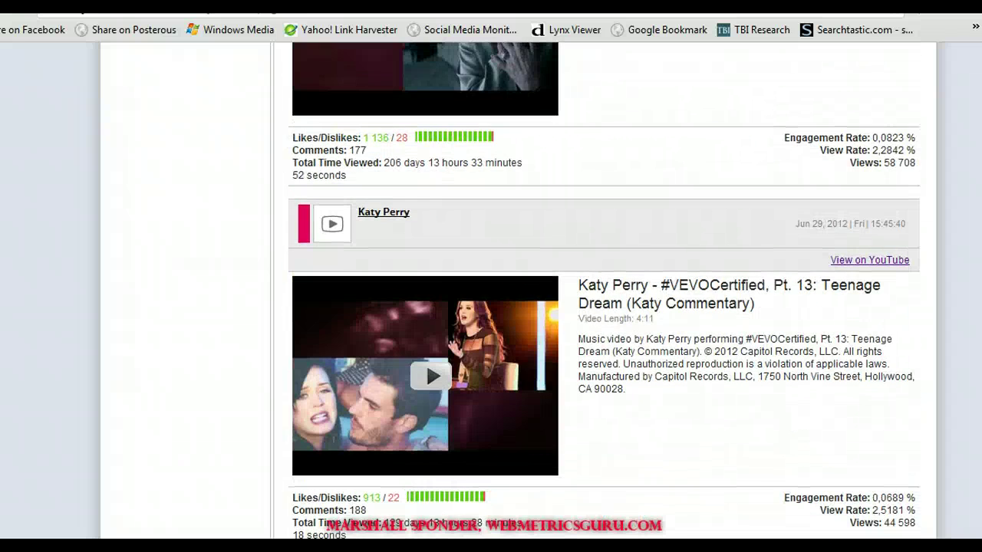
scroll(606, 291, "down", 1)
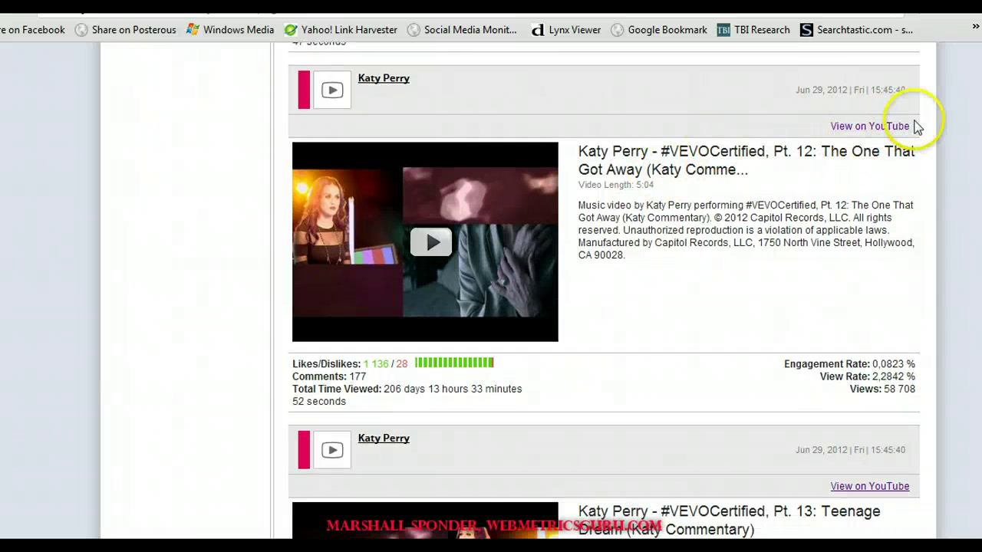
Show the sorting options for the All Videos list and look through the available criteria
scroll(606, 292, "up", 10)
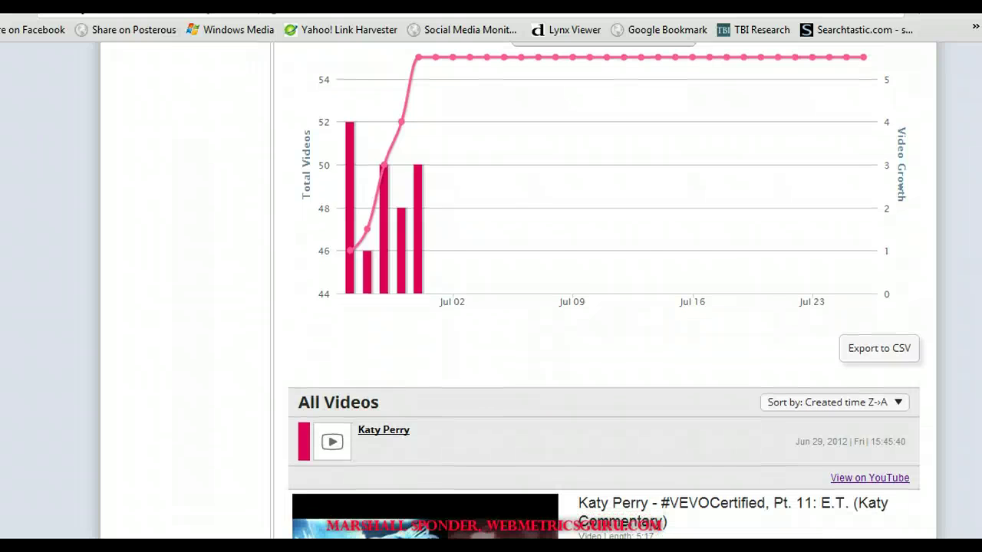
left_click(897, 402)
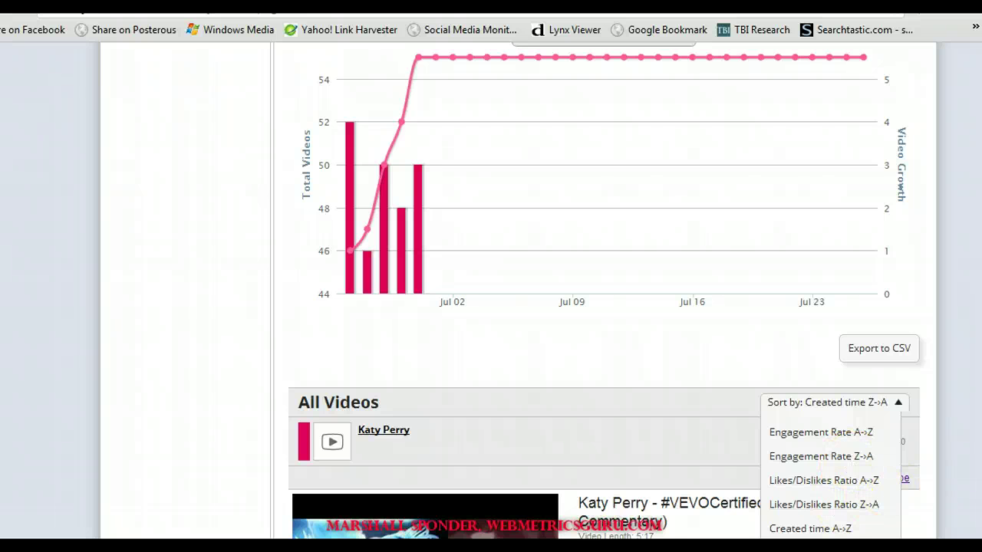
scroll(607, 290, "down", 3)
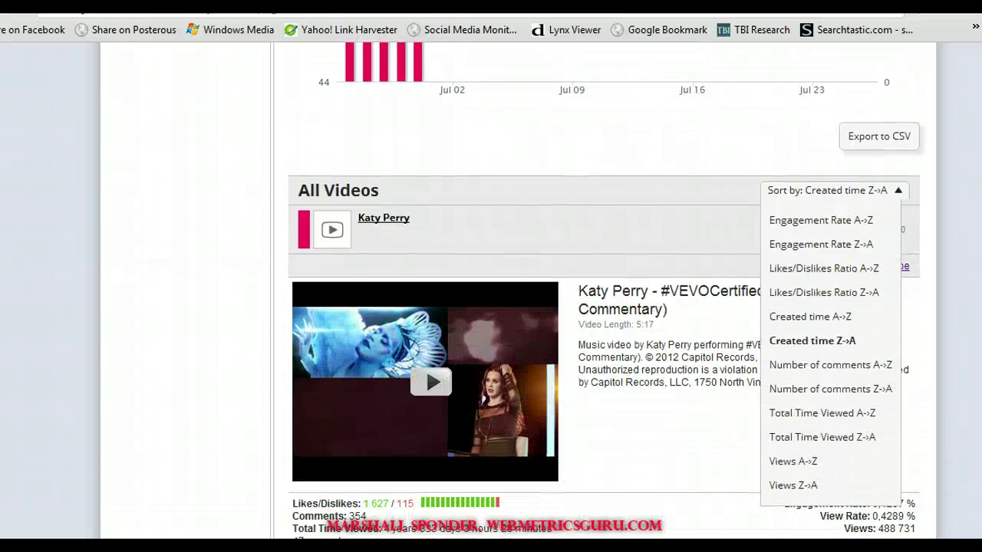
Play the embedded #VEVOCertified, Pt. 11: E.T. video, skipping ahead to about 3:16 and pausing it at 3:57
left_click(430, 381)
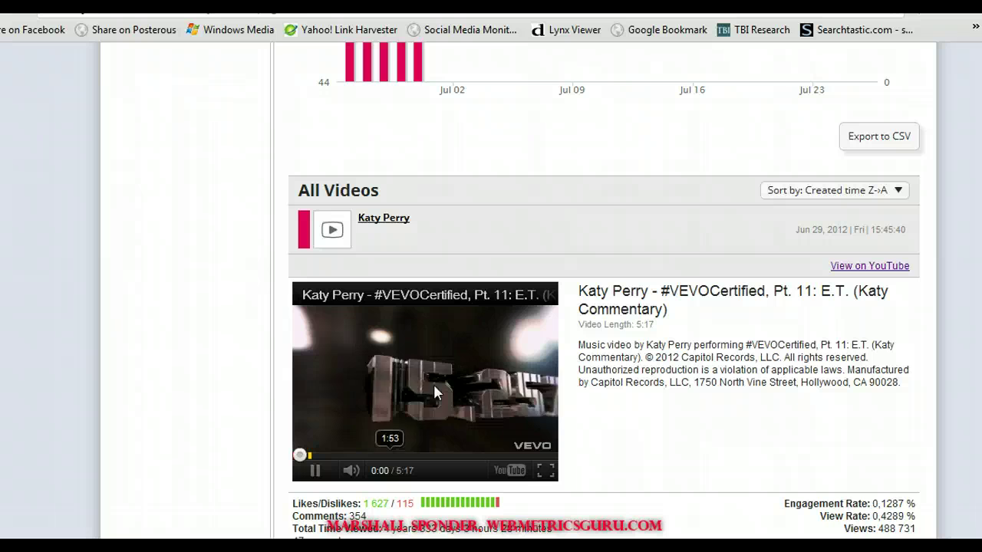
left_click(381, 460)
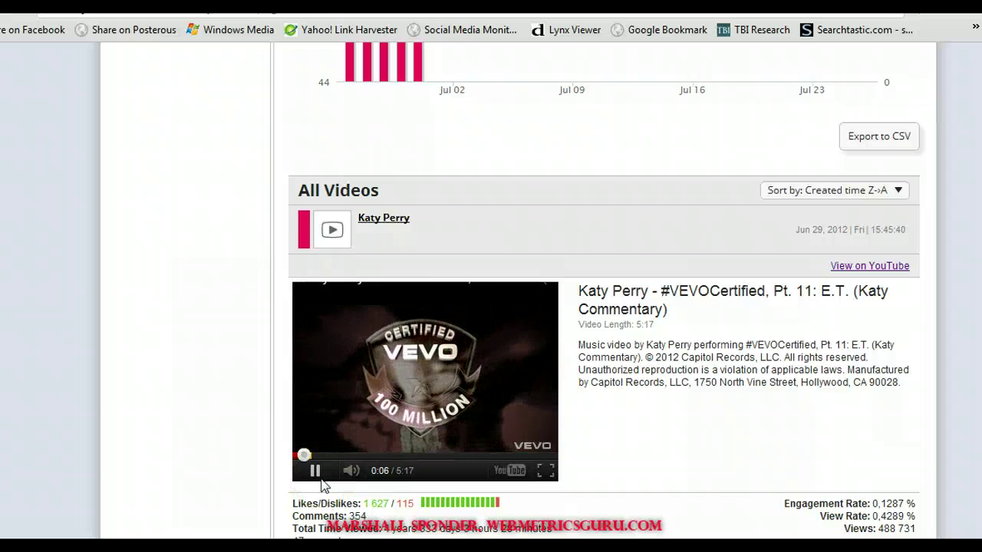
left_click(350, 509)
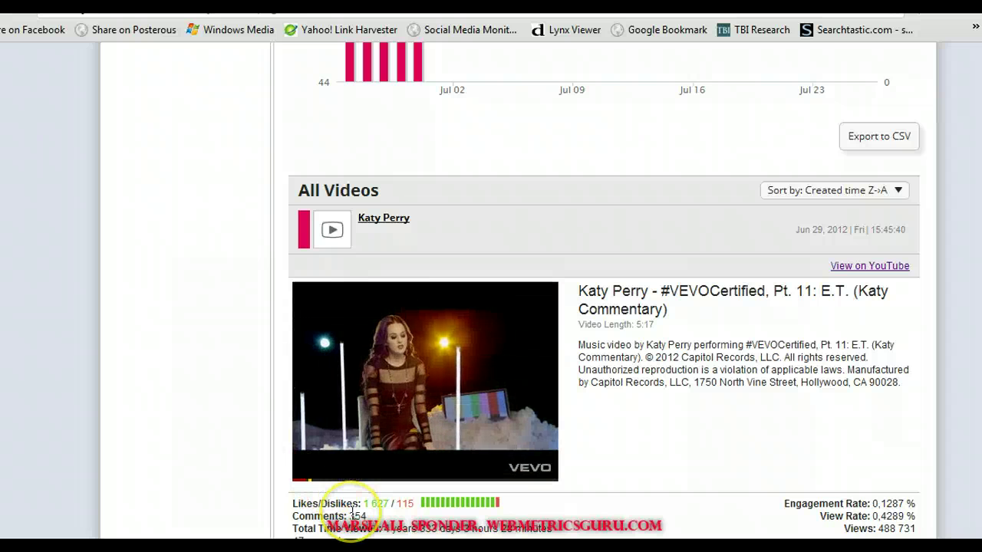
left_click(317, 486)
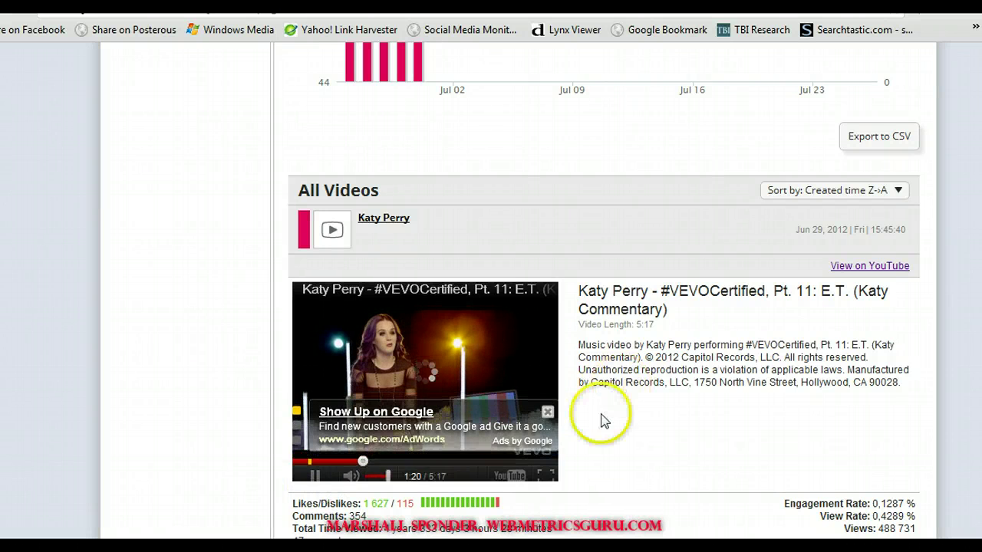
left_click(547, 405)
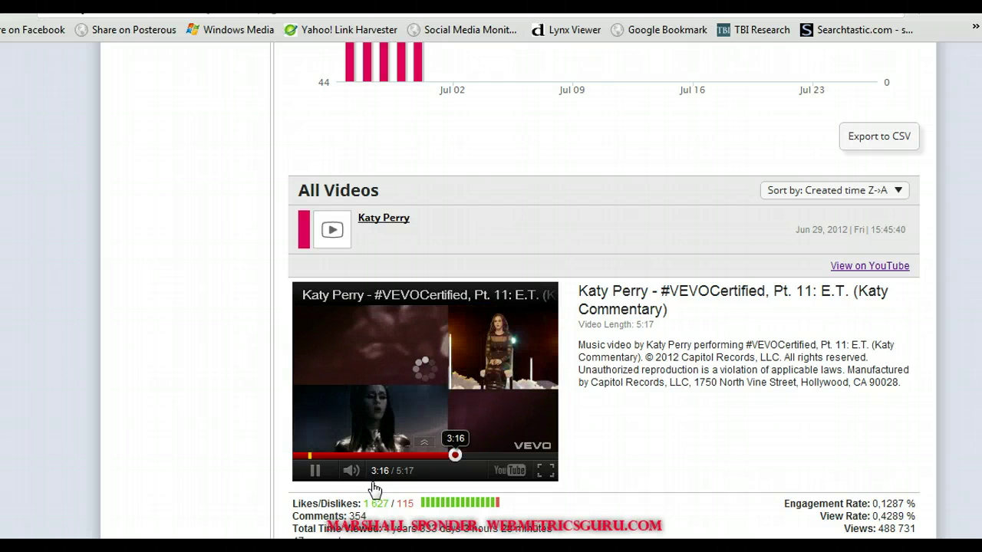
left_click(455, 457)
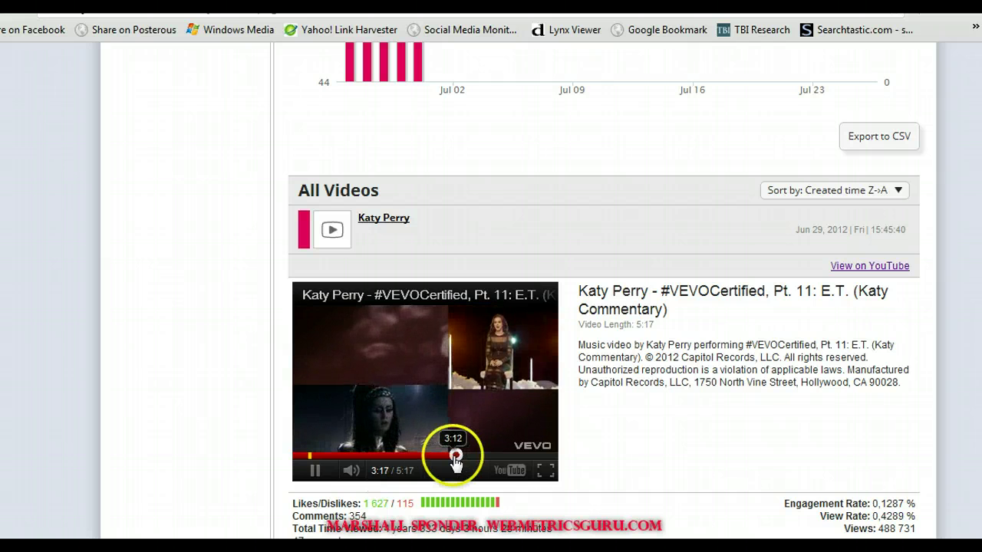
left_click(315, 473)
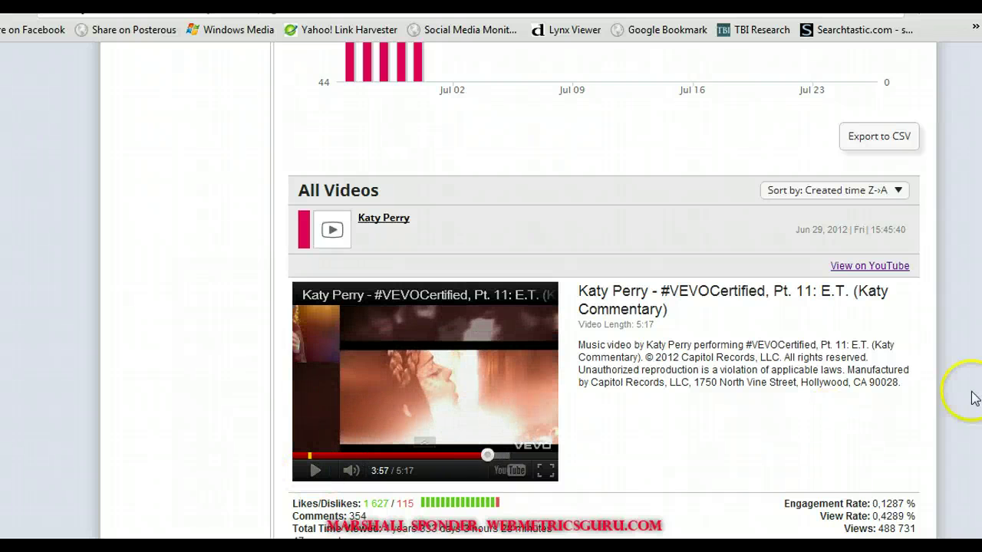
scroll(604, 291, "down", 12)
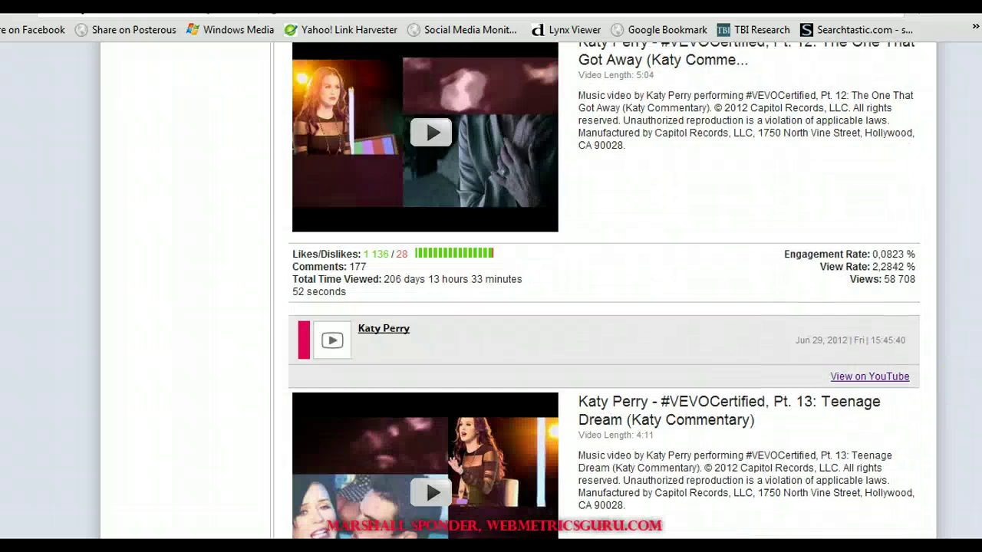
scroll(603, 292, "down", 5)
scroll(604, 291, "up", 20)
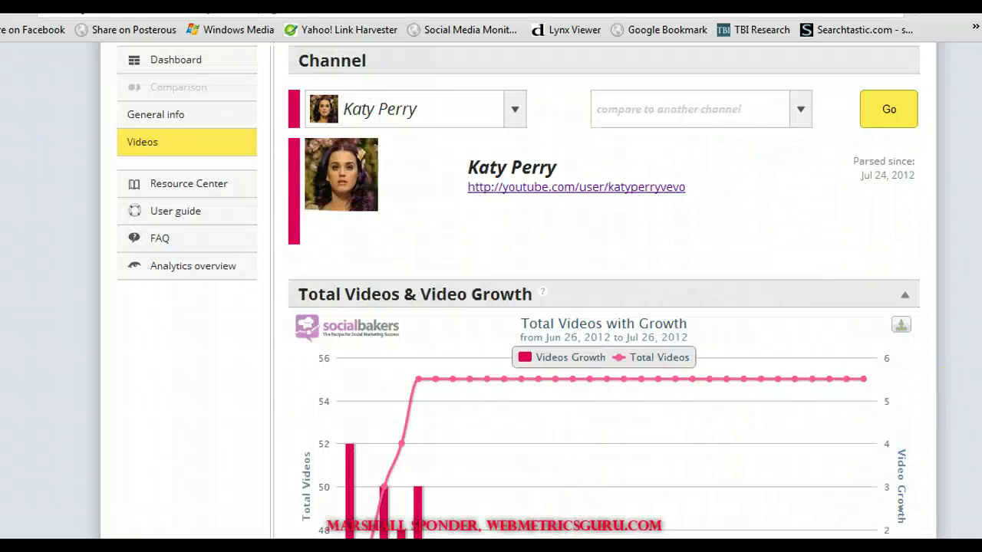
scroll(518, 292, "up", 1)
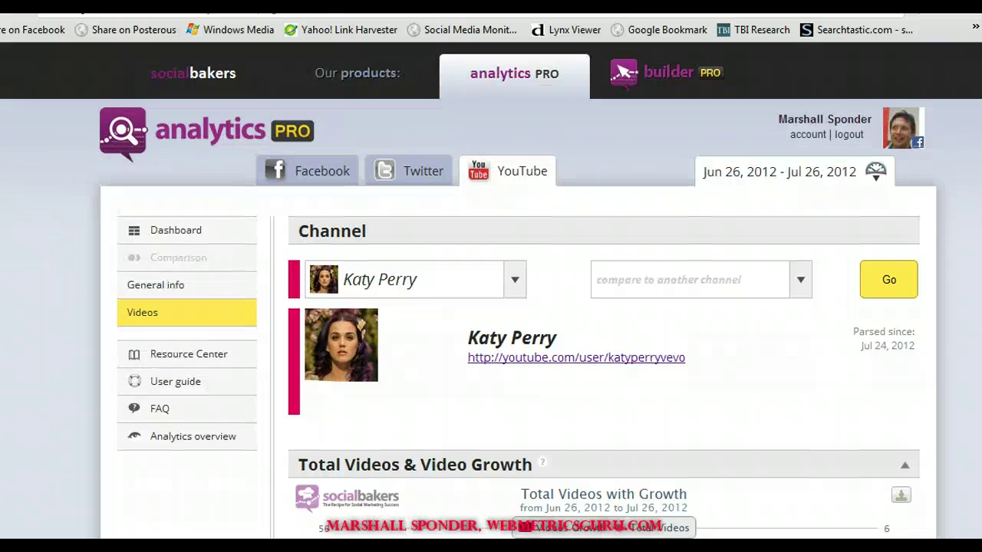
scroll(604, 291, "down", 13)
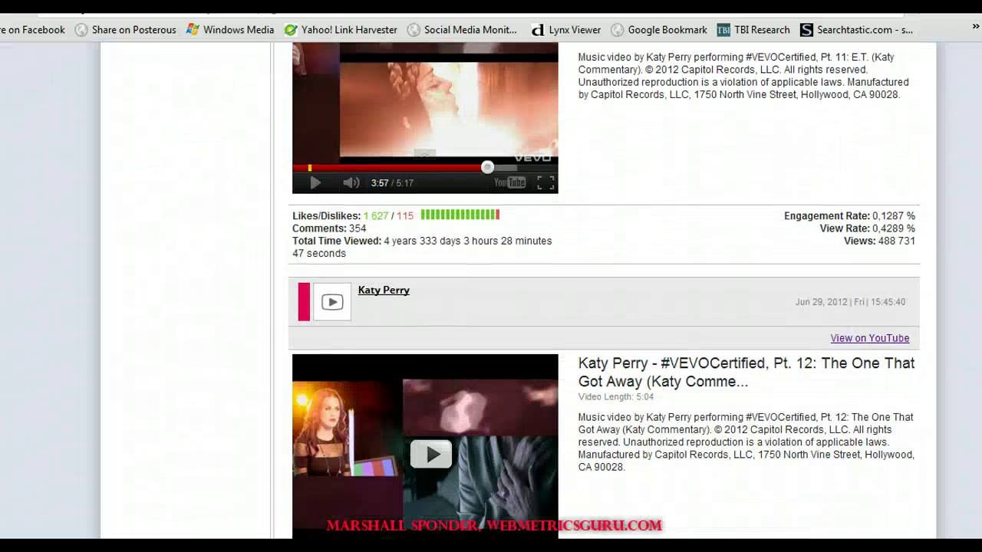
scroll(604, 292, "down", 10)
scroll(604, 292, "up", 15)
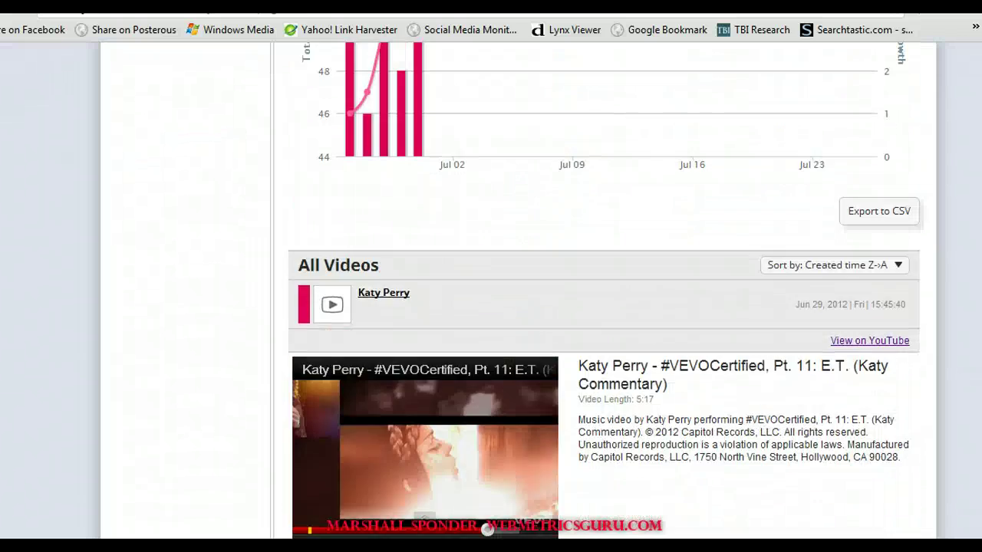
scroll(604, 292, "up", 8)
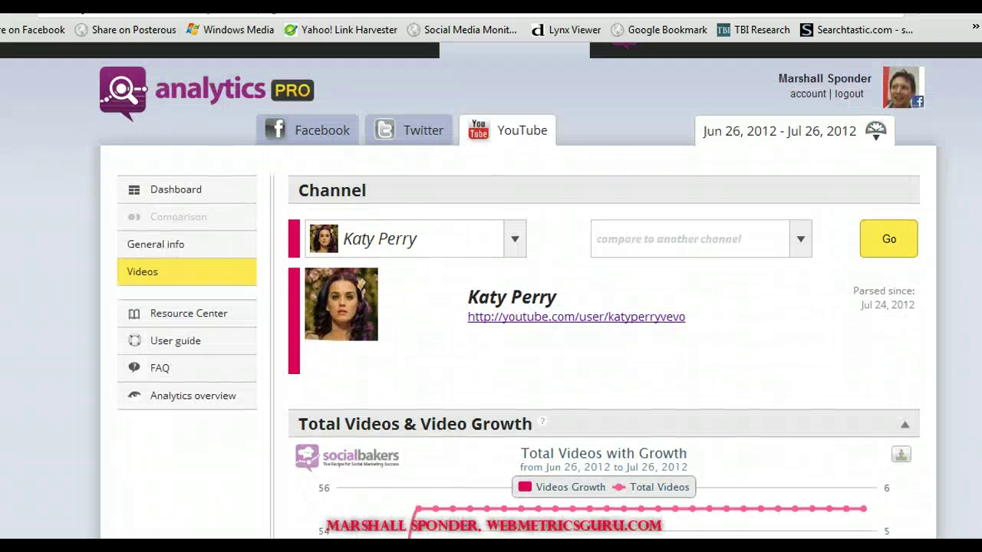
left_click(386, 141)
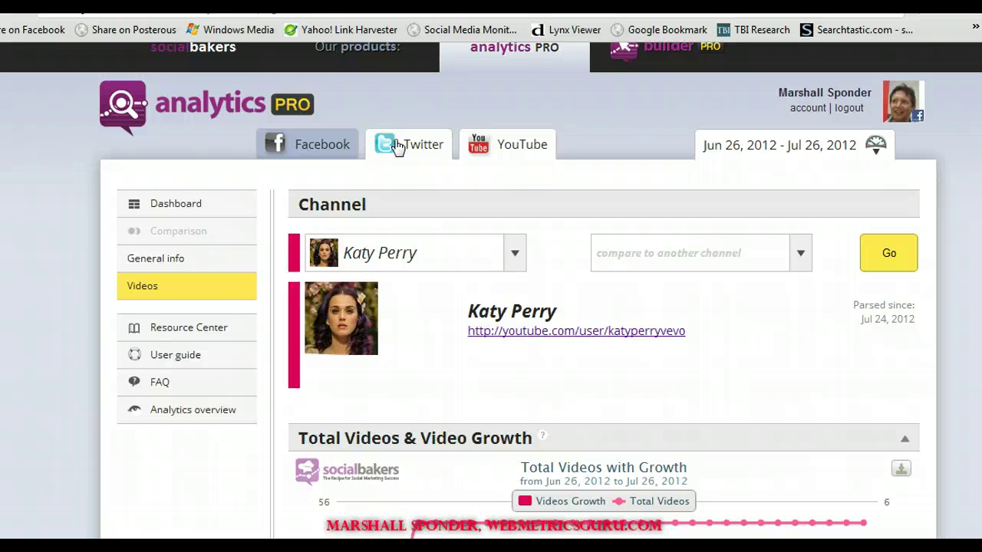
left_click(405, 152)
left_click(372, 427)
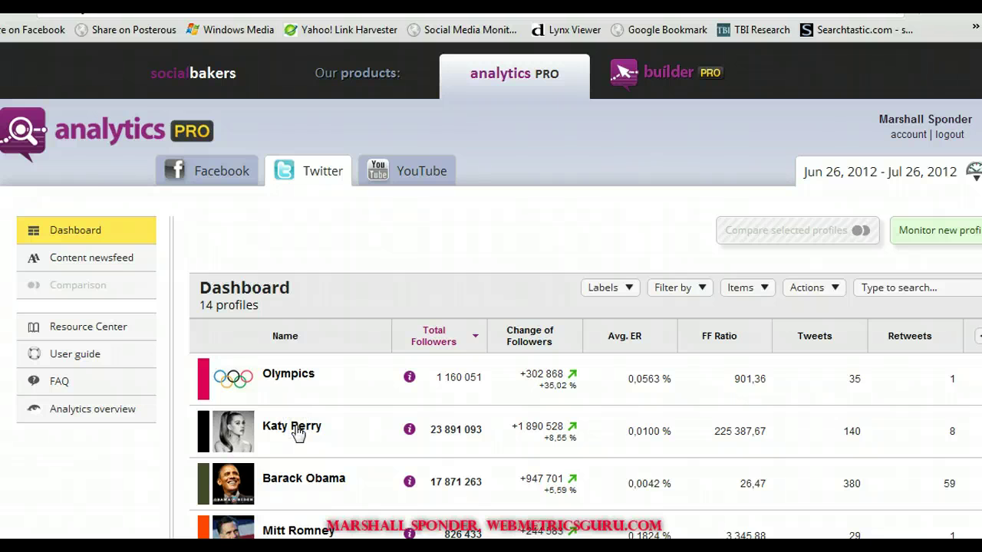
left_click(292, 428)
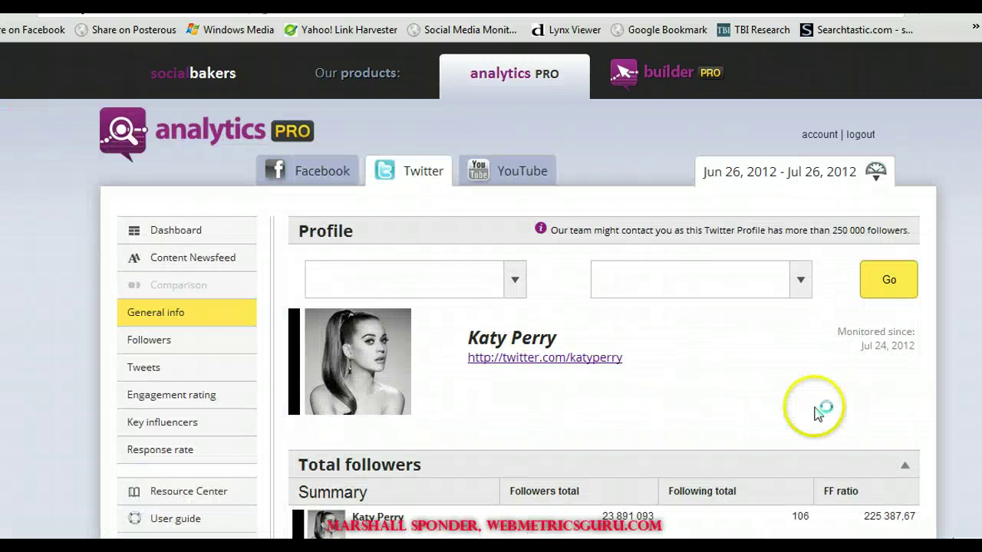
Examine the Total followers chart and its summary in the profile's general info
scroll(491, 307, "down", 3)
scroll(491, 307, "down", 1)
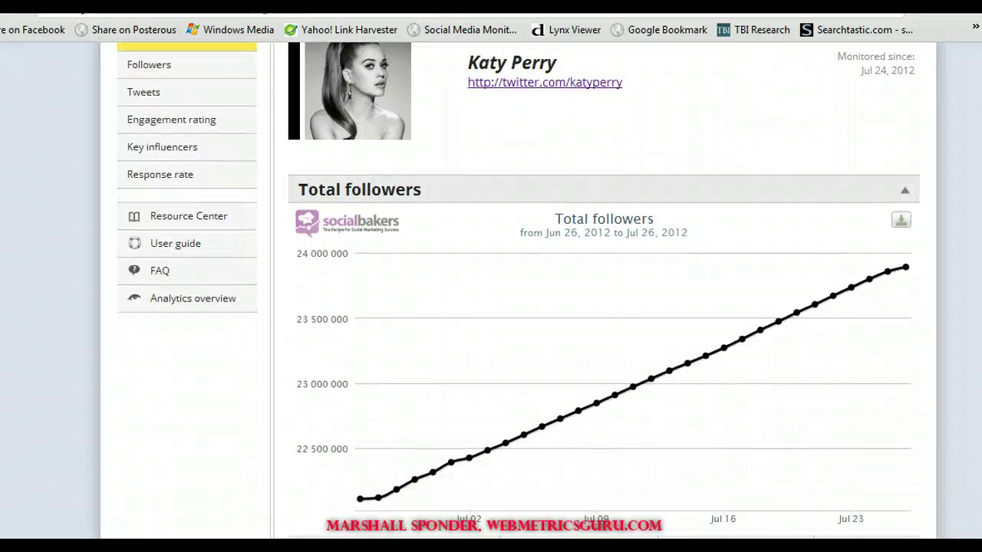
scroll(491, 307, "down", 1)
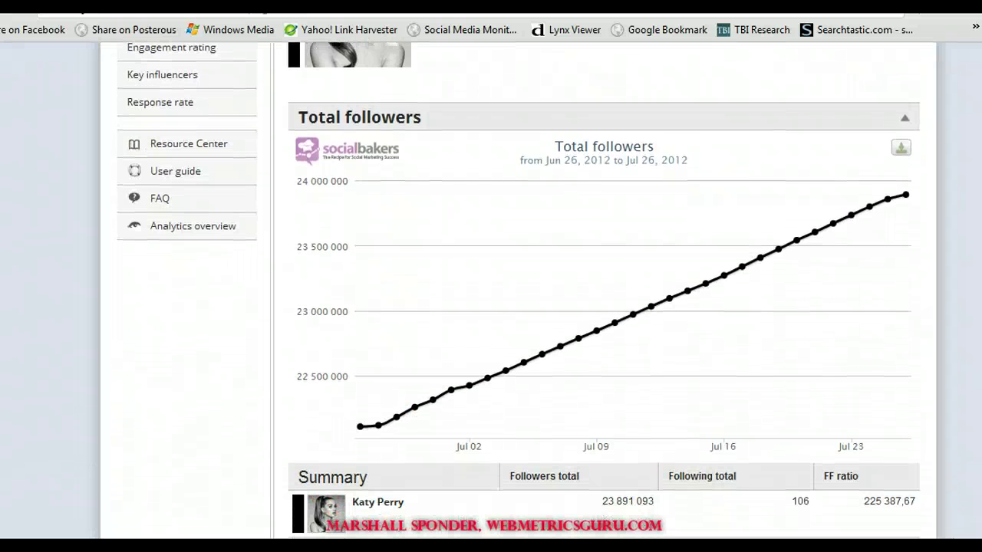
scroll(491, 307, "down", 1)
scroll(491, 307, "up", 5)
scroll(491, 307, "down", 4)
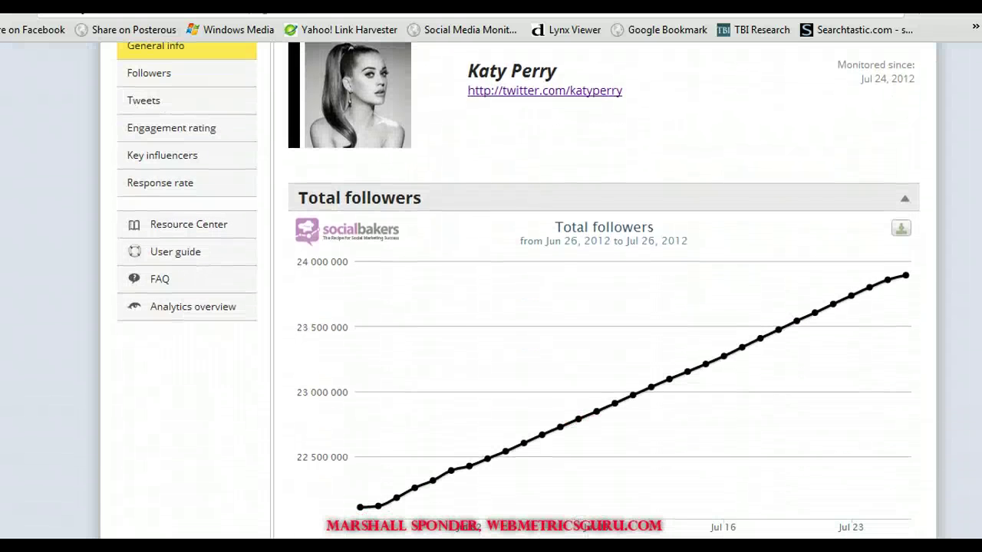
scroll(491, 307, "down", 1)
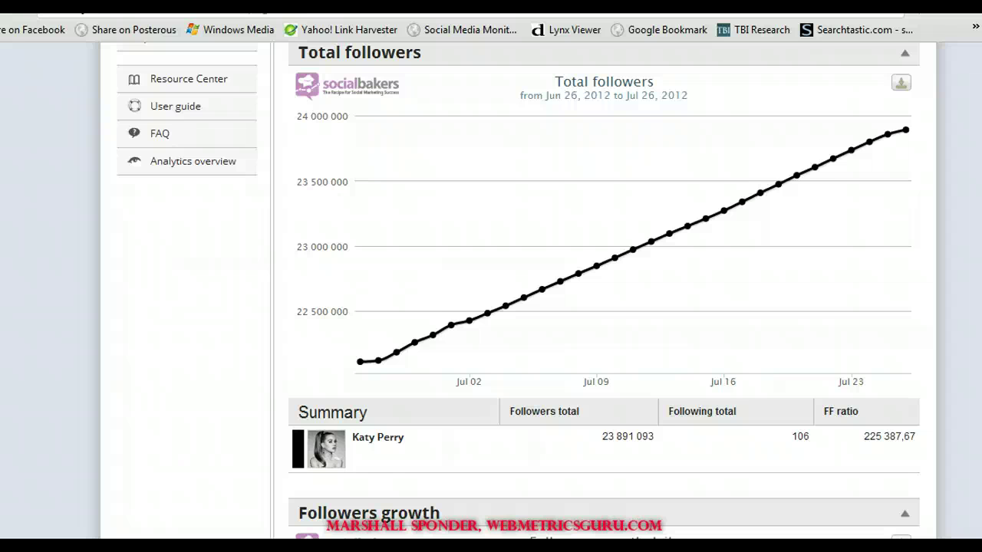
Examine the daily Followers growth chart with its maximum, lowest and average changes
scroll(519, 291, "down", 3)
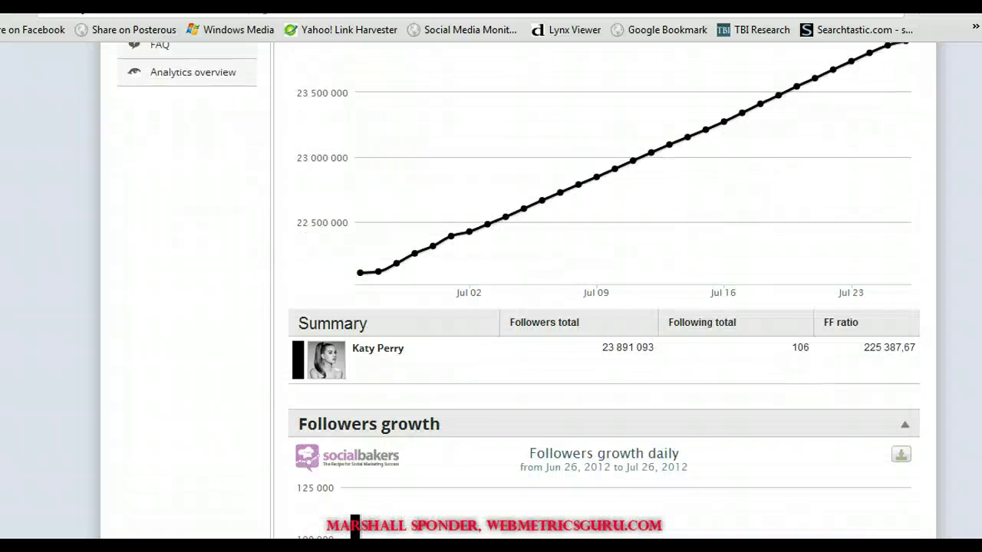
scroll(518, 291, "down", 5)
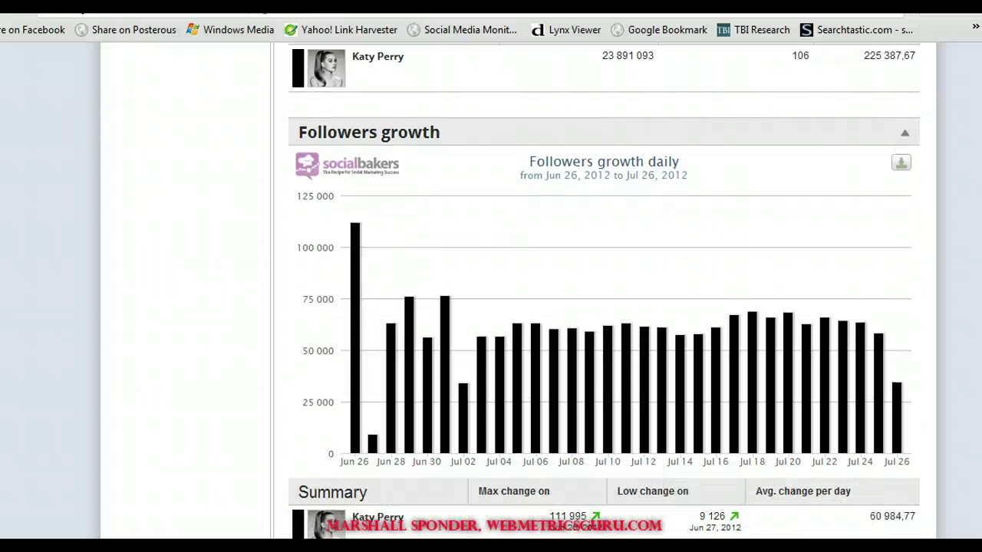
scroll(604, 290, "down", 1)
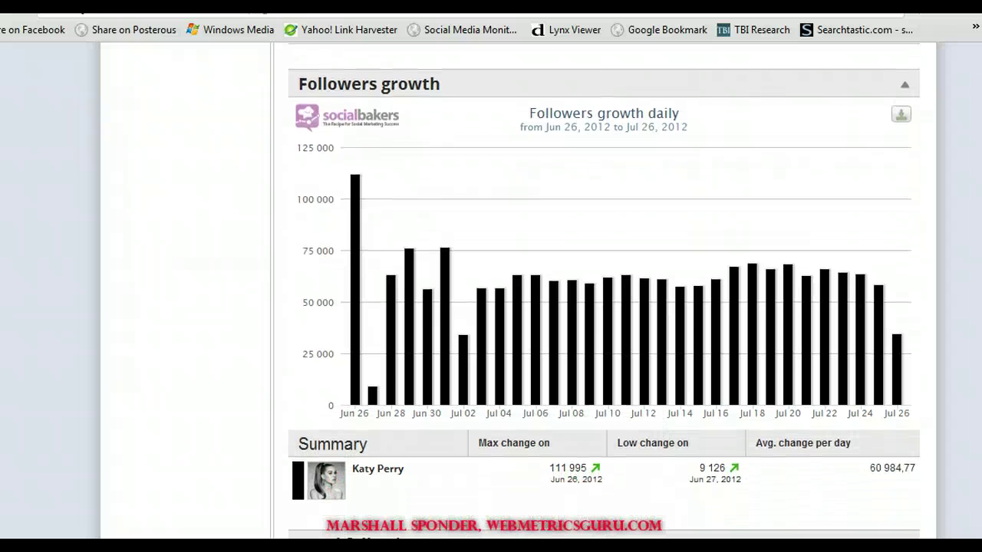
mouse_move(356, 188)
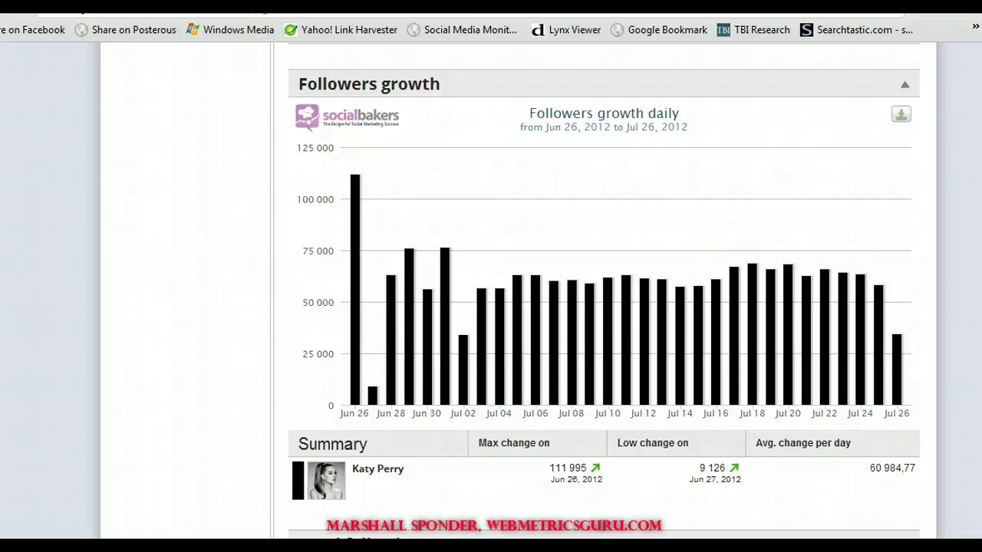
Review the Total following and daily Following growth charts
scroll(604, 290, "down", 8)
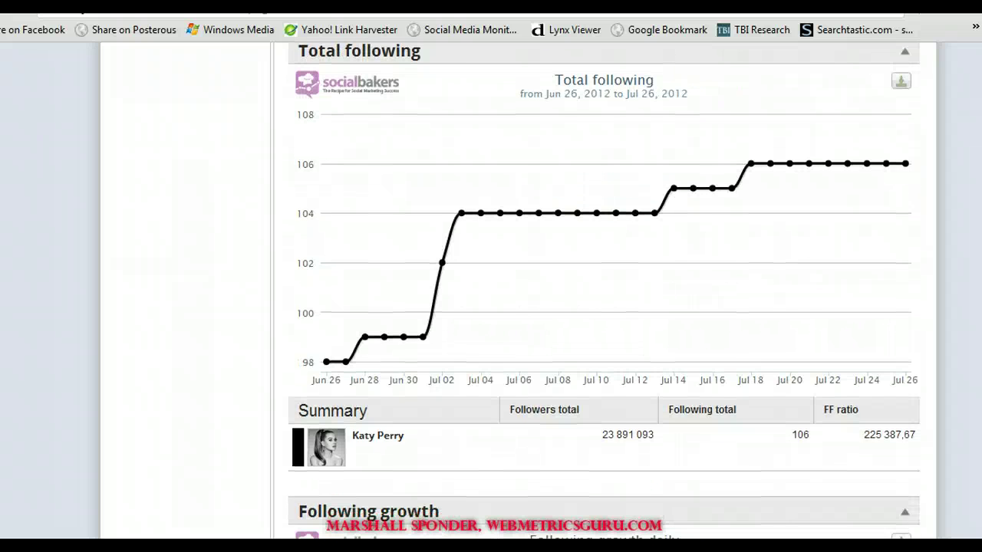
scroll(528, 168, "down", 1)
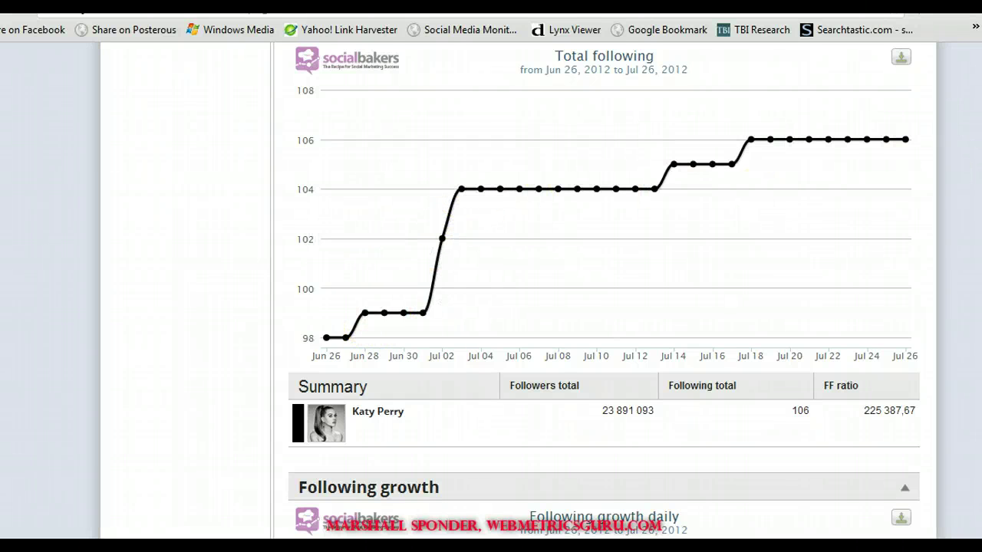
scroll(605, 291, "down", 3)
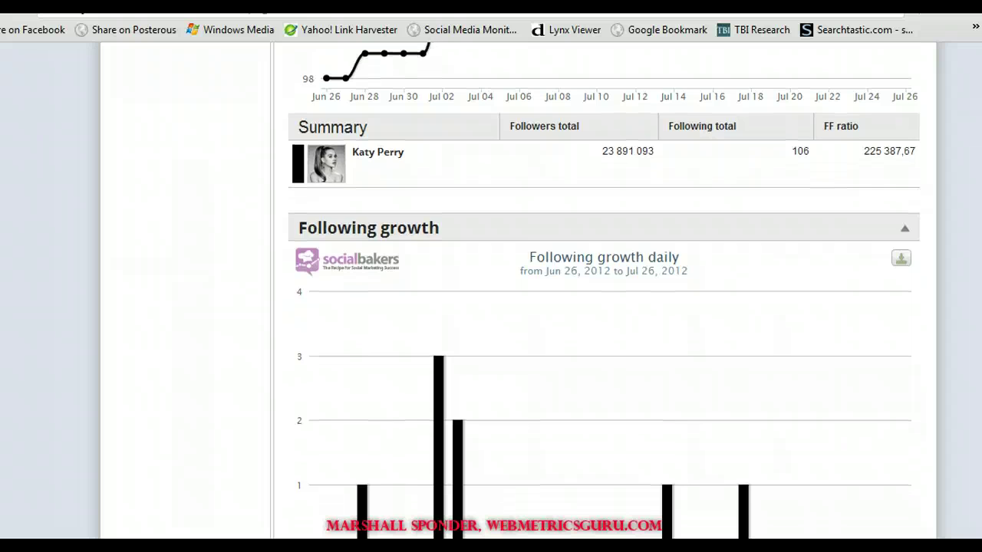
scroll(605, 290, "down", 3)
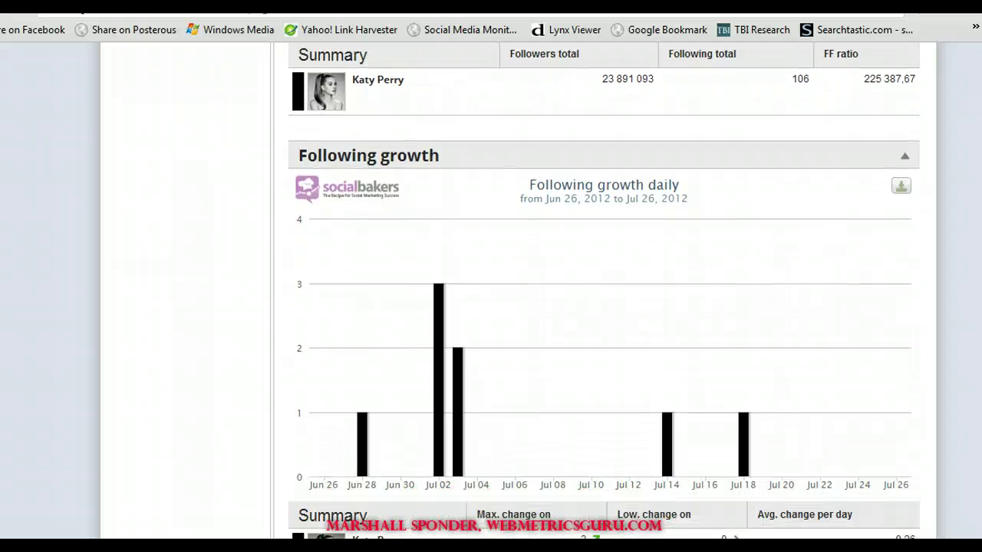
Examine the Tweets vs. retweets chart and its summary of tweet and retweet counts
scroll(605, 292, "down", 3)
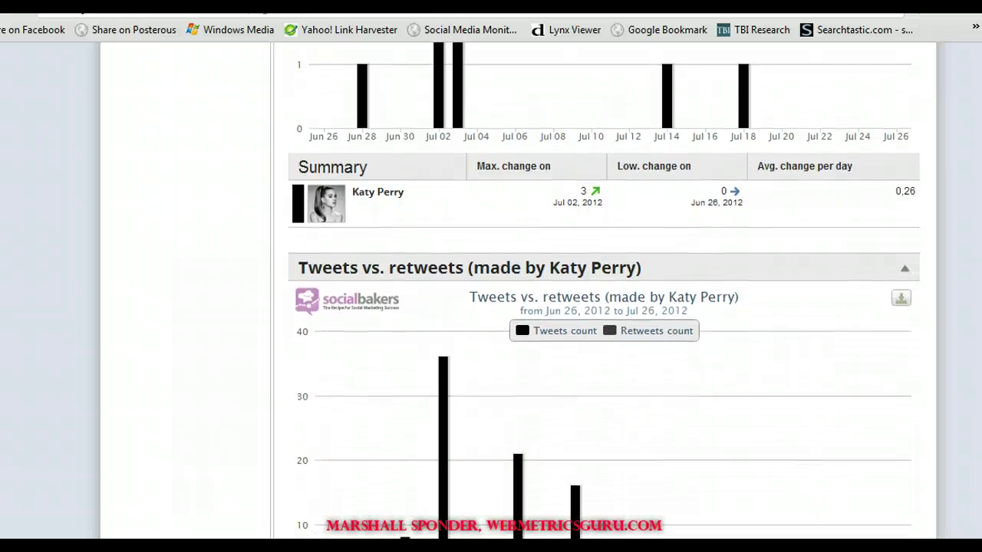
scroll(605, 292, "down", 3)
scroll(604, 292, "down", 6)
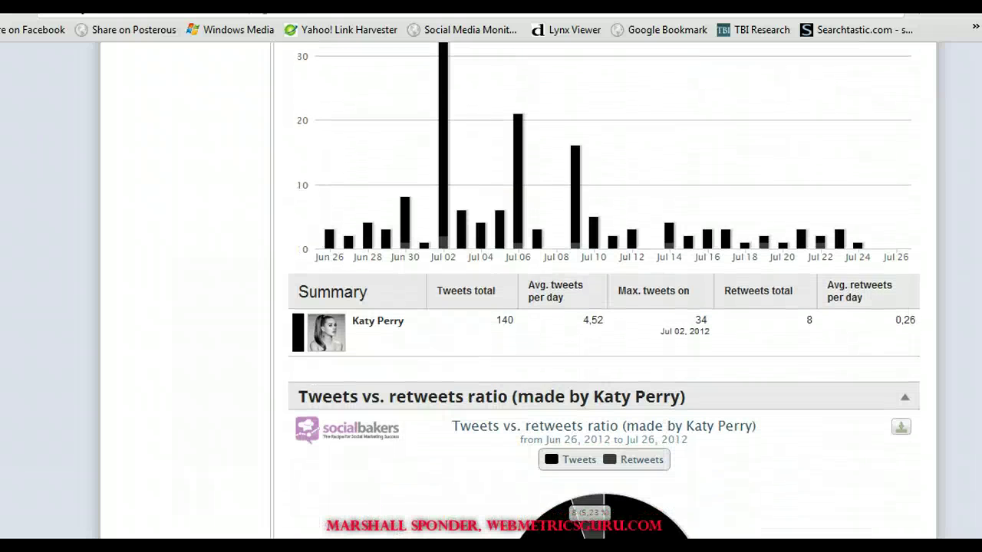
scroll(605, 292, "up", 3)
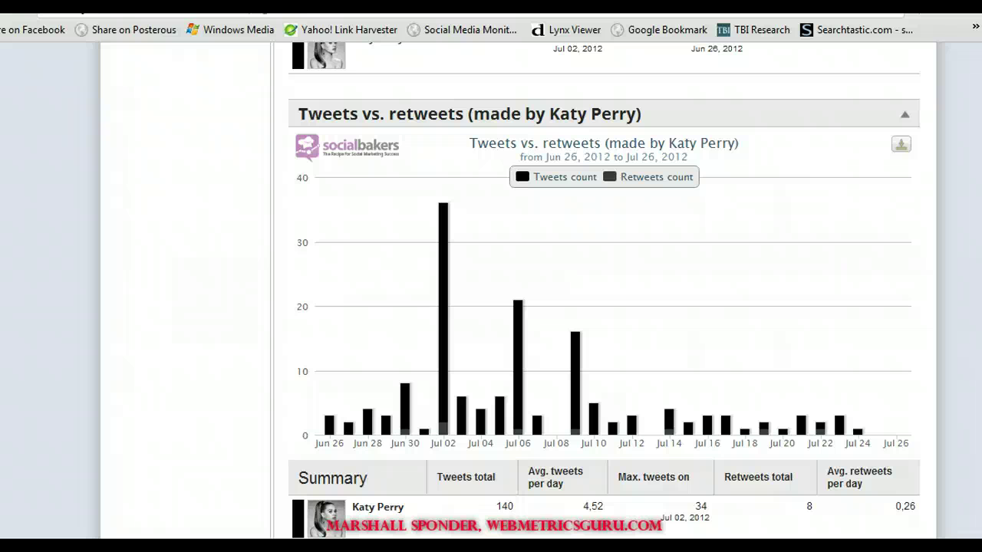
scroll(605, 292, "down", 9)
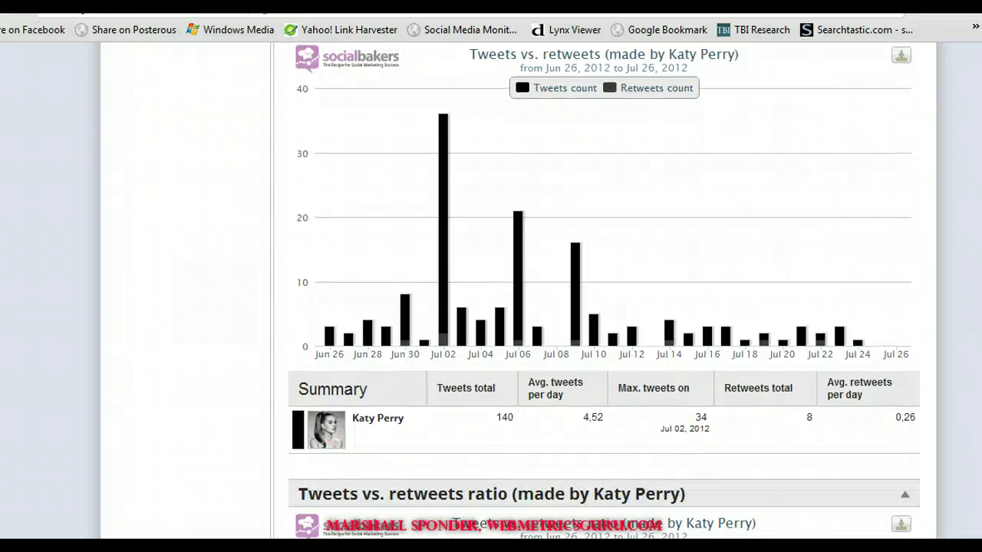
Review the remaining general info charts, from tweets by hour and total mentions to the tweet engagement rate and its moving average
scroll(604, 291, "down", 3)
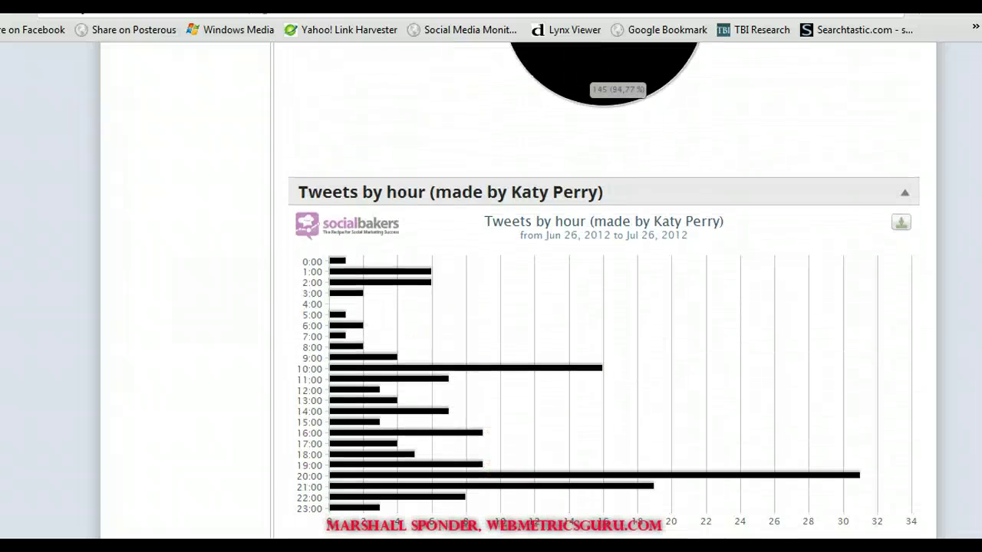
scroll(604, 291, "down", 6)
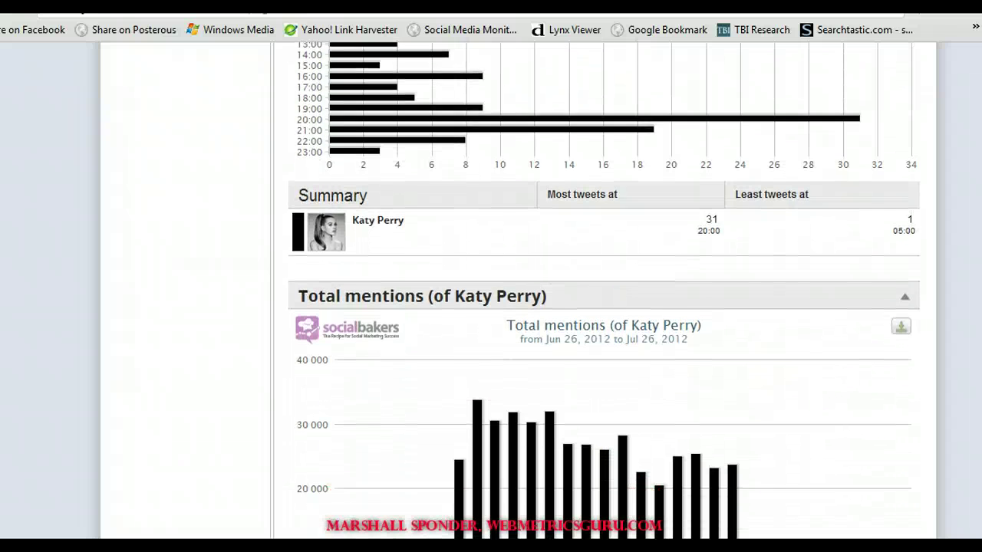
scroll(605, 292, "down", 6)
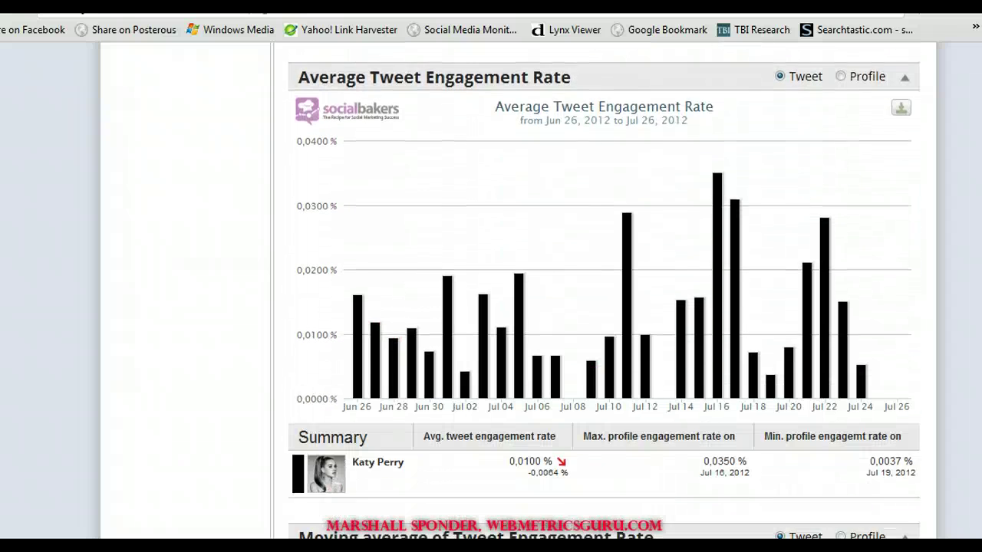
scroll(605, 292, "down", 4)
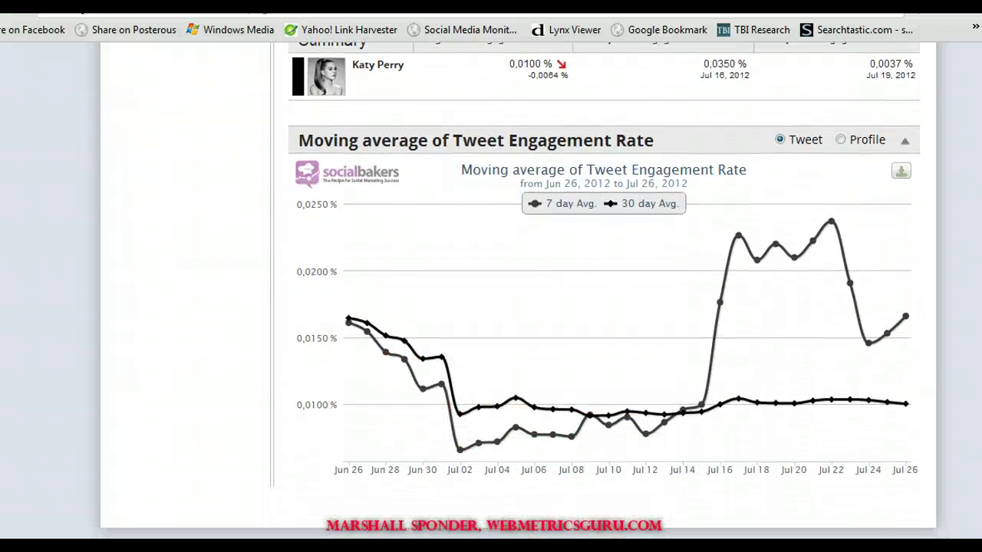
Open the Followers report for Katy Perry's Twitter profile and look through its follower and following charts
scroll(604, 291, "up", 20)
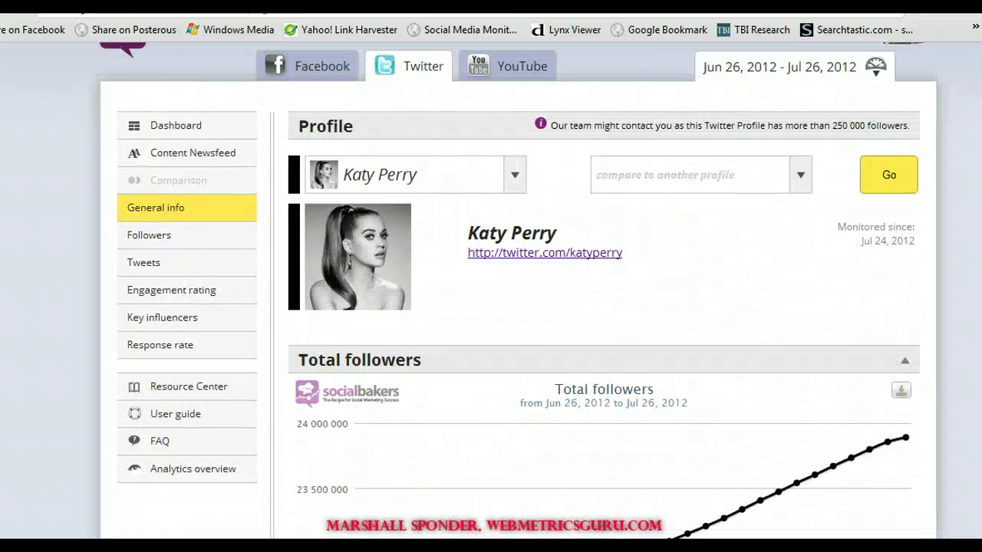
left_click(152, 240)
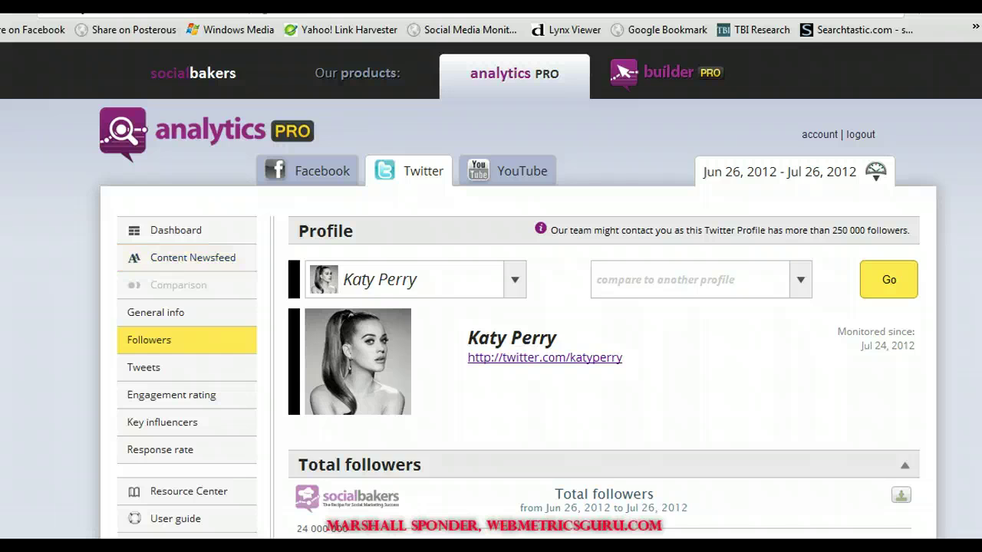
scroll(631, 300, "down", 3)
scroll(604, 292, "down", 8)
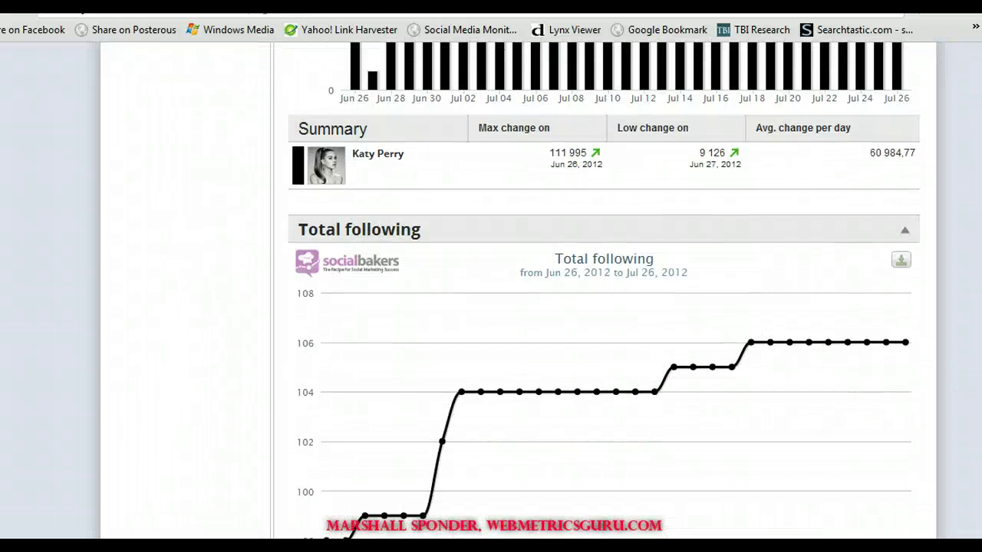
scroll(605, 292, "down", 10)
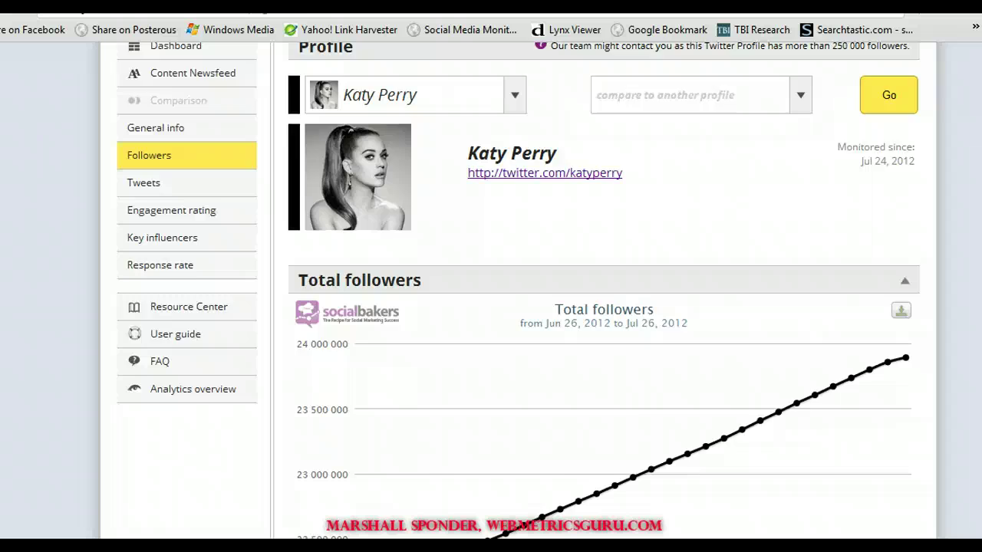
Open the Key influencers report and examine the ranked accounts with their mention counts and last mention dates
scroll(491, 291, "up", 3)
left_click(192, 429)
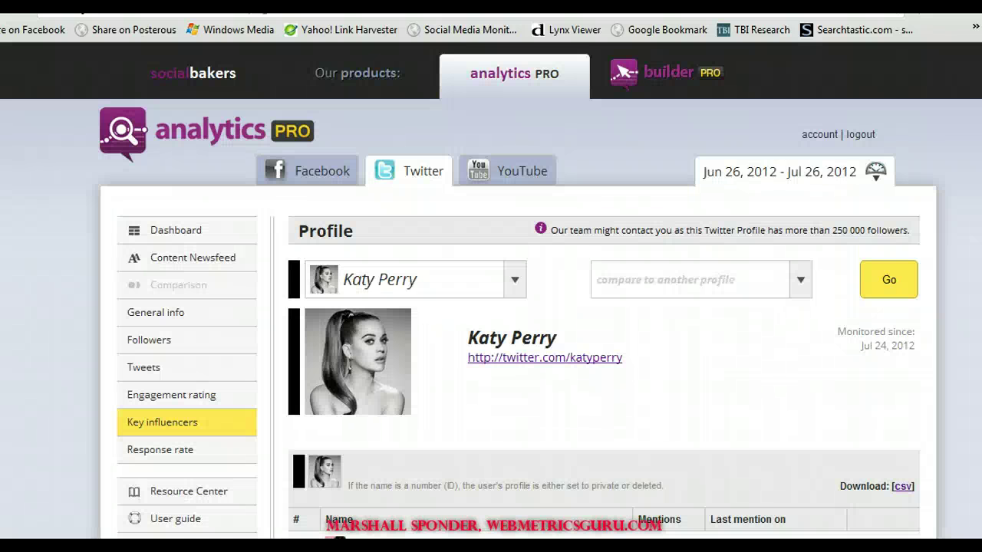
scroll(491, 292, "down", 5)
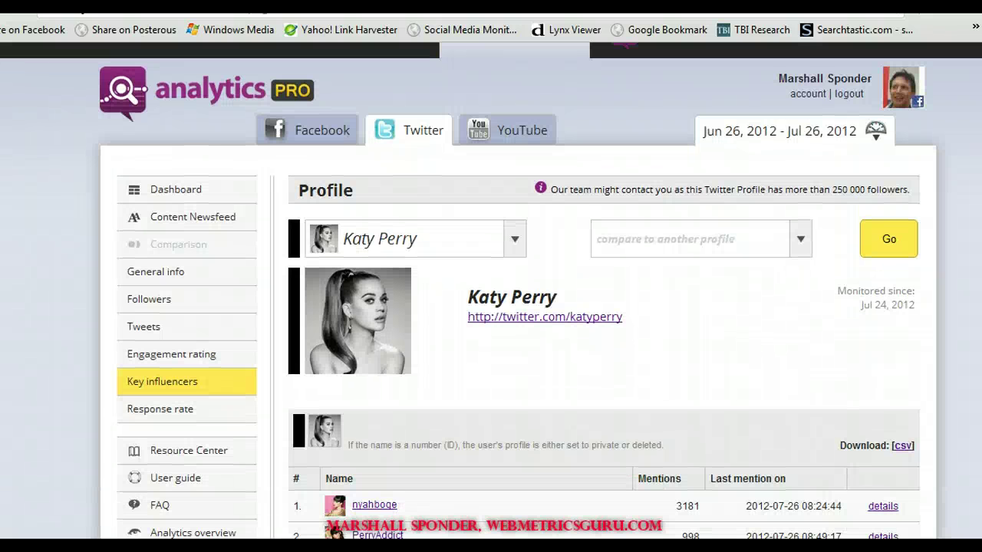
scroll(491, 291, "down", 1)
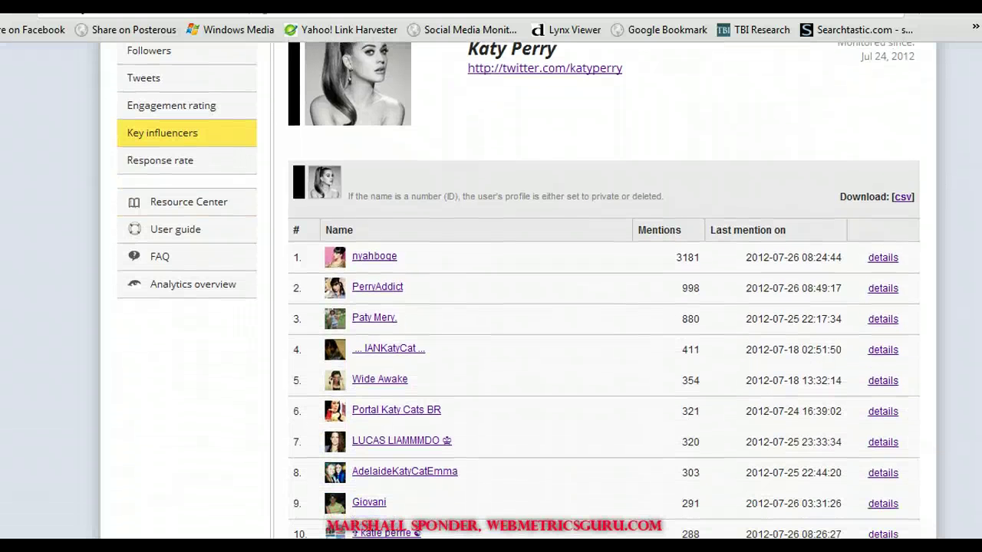
scroll(519, 289, "down", 3)
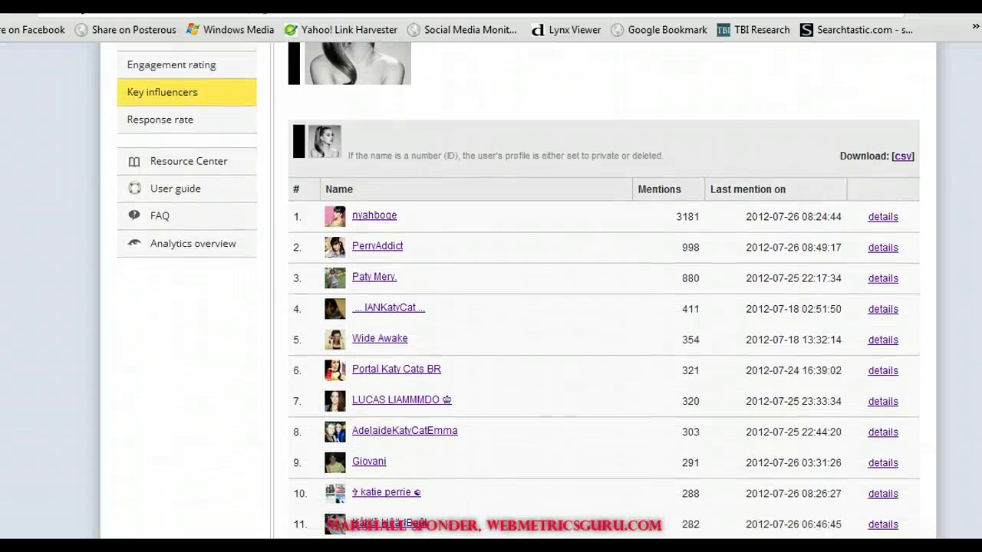
scroll(491, 307, "down", 1)
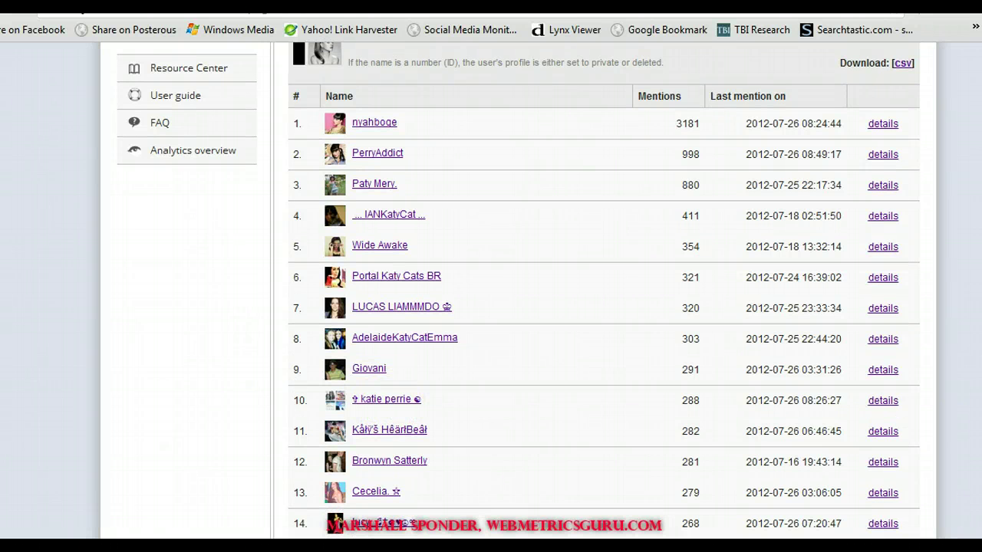
scroll(519, 291, "up", 6)
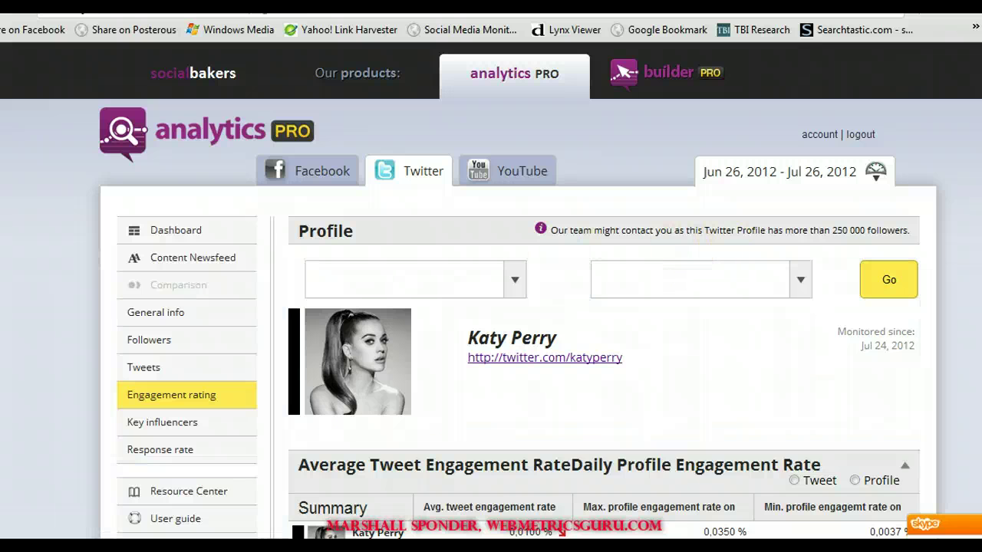
Review the Engagement rating report for Katy Perry's Twitter profile, from the average tweet engagement rate to the outgoing and incoming interactions charts
scroll(491, 307, "down", 8)
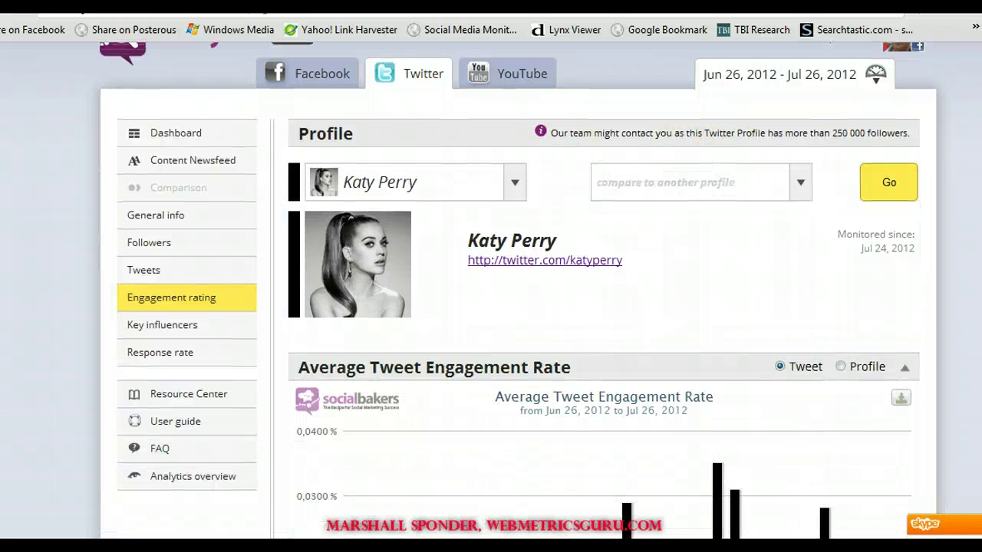
scroll(491, 307, "down", 6)
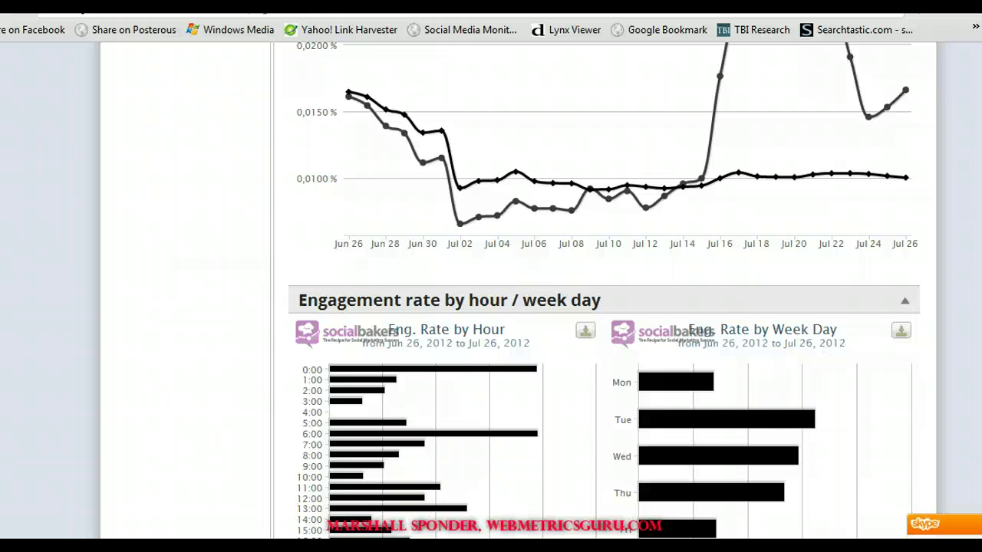
scroll(491, 307, "down", 7)
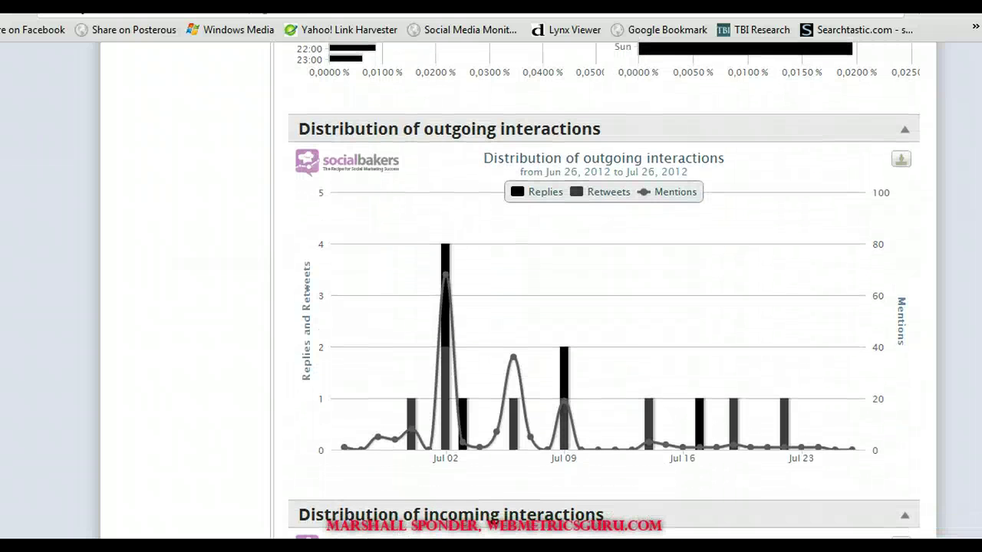
scroll(491, 307, "down", 3)
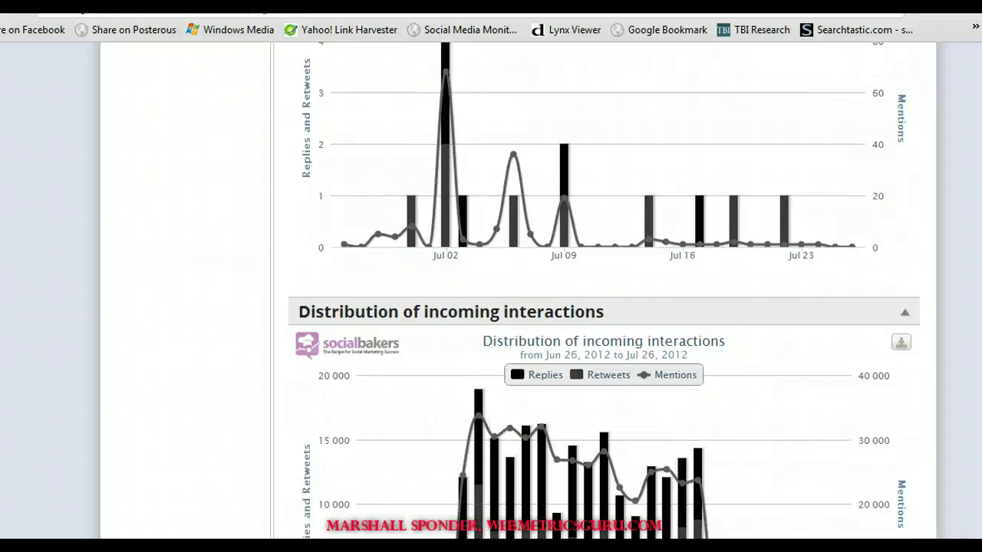
scroll(491, 307, "up", 15)
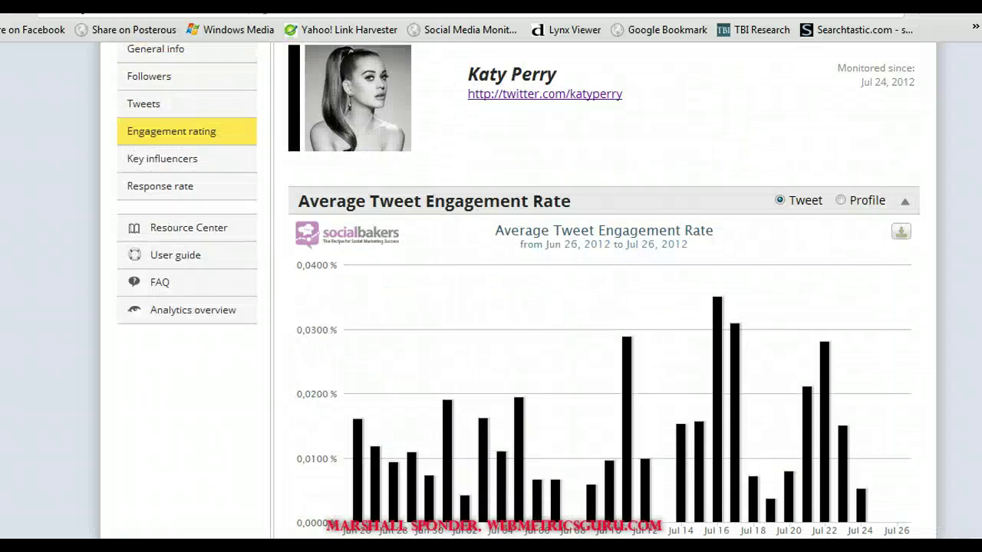
scroll(491, 307, "up", 2)
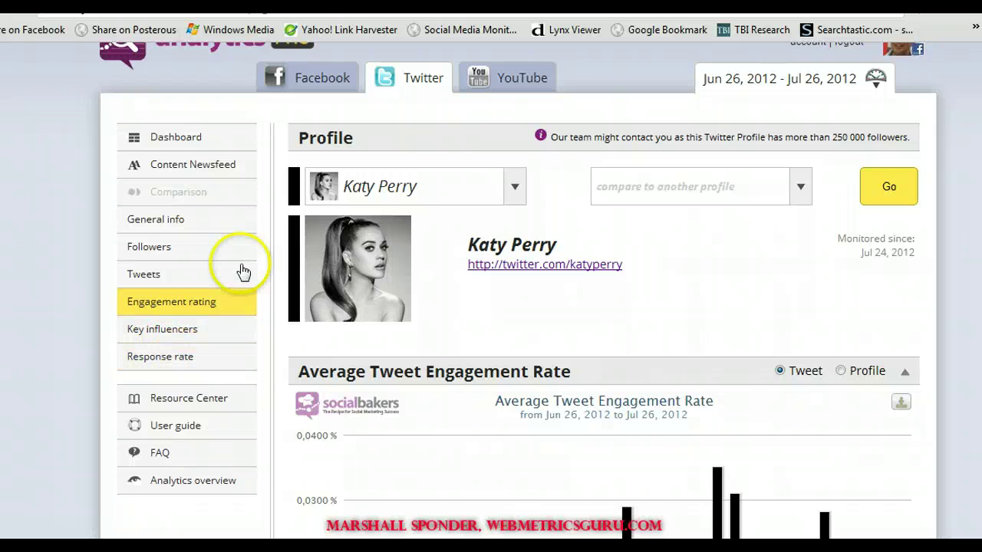
Switch to Katy Perry's Facebook page report and examine its General overview scores and Key performance indicators
left_click(317, 83)
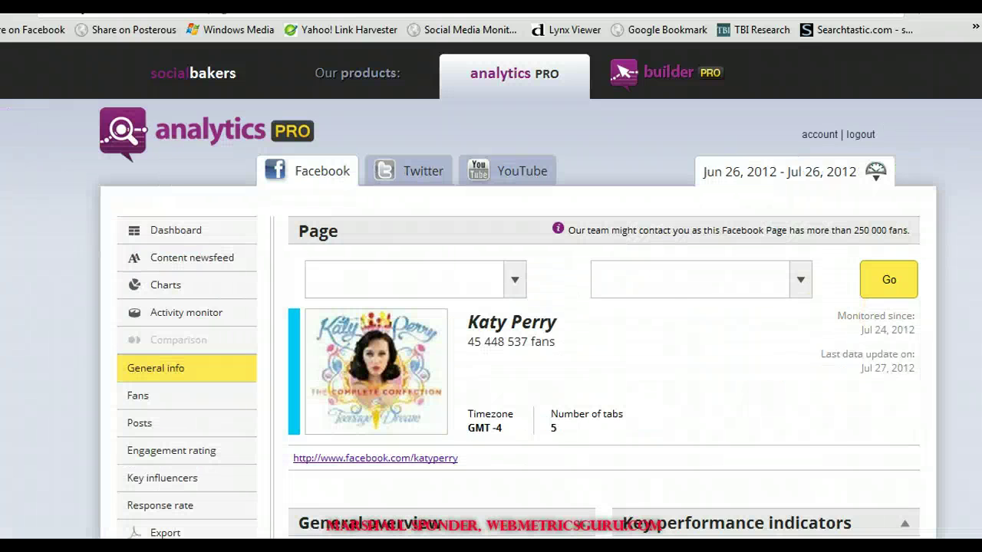
scroll(491, 307, "down", 6)
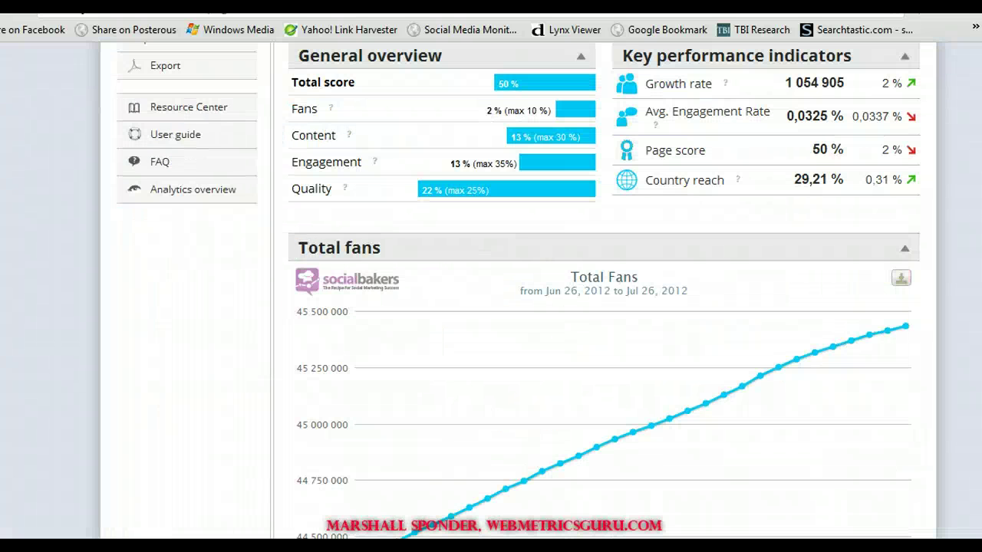
scroll(491, 307, "up", 3)
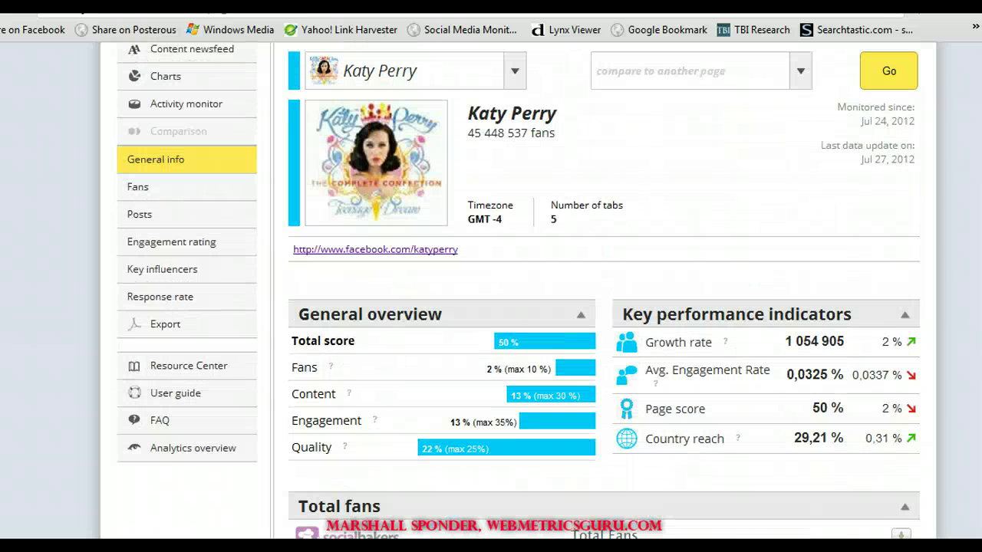
scroll(491, 307, "down", 2)
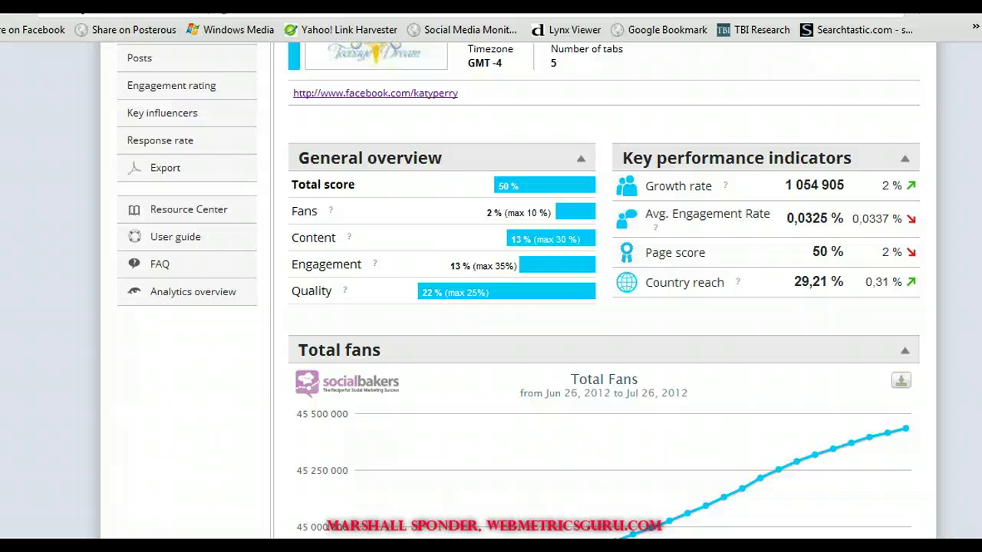
scroll(514, 75, "down", 1)
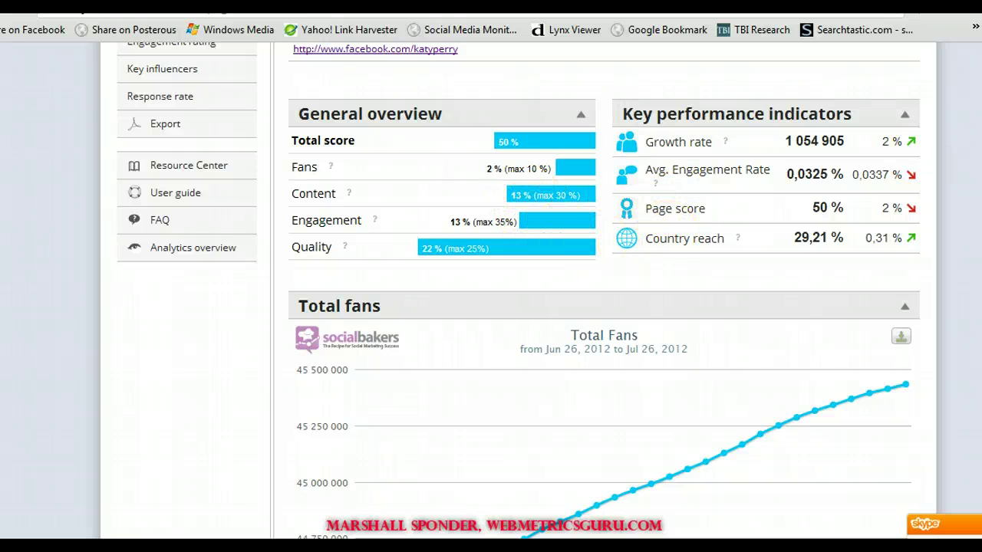
scroll(519, 289, "down", 1)
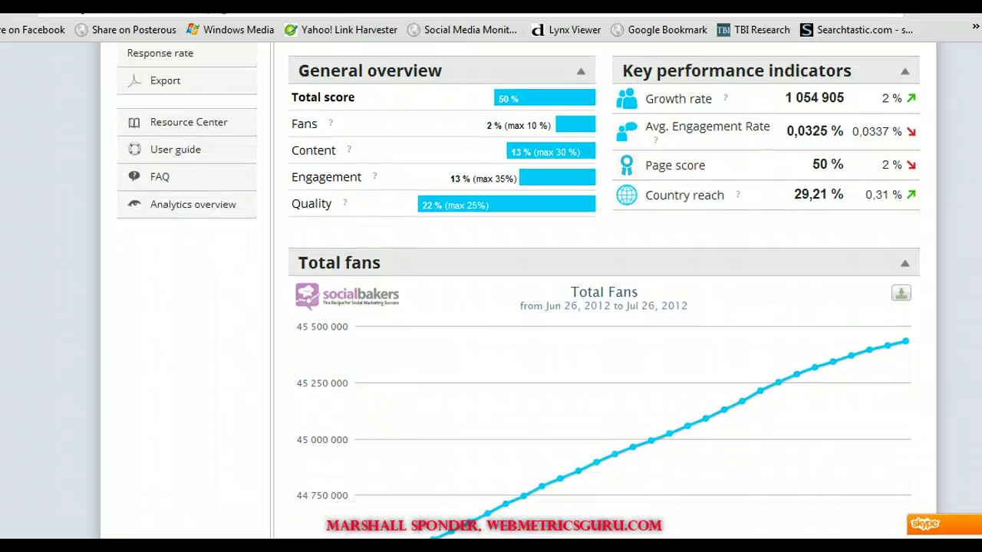
Examine the Total fans, Daily fan growth and People talking about charts with their summaries
scroll(518, 290, "down", 5)
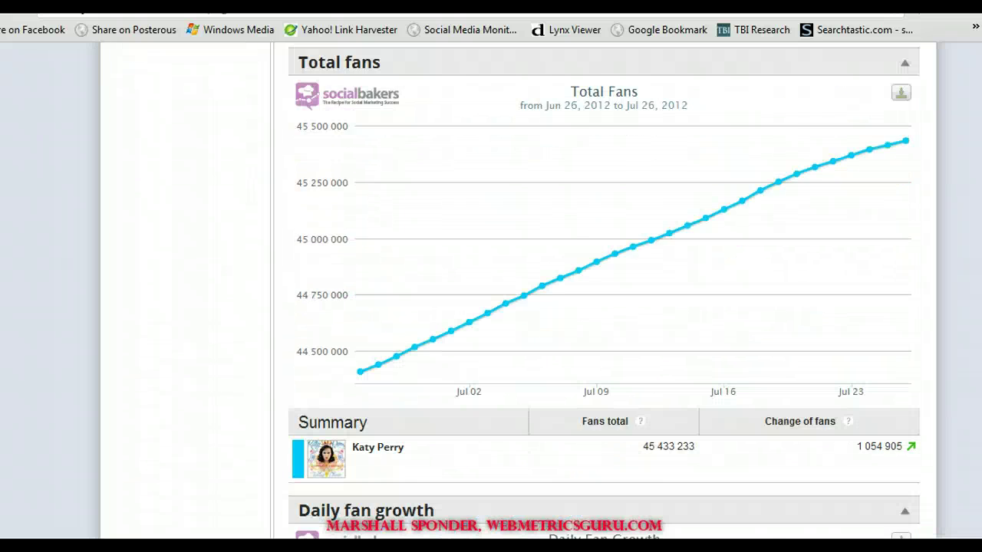
scroll(518, 290, "down", 5)
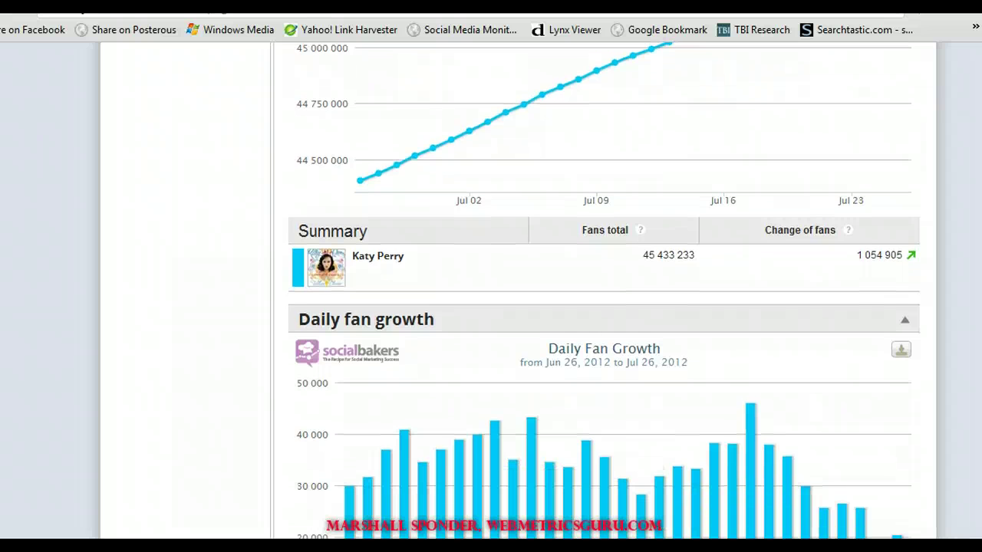
scroll(605, 292, "down", 7)
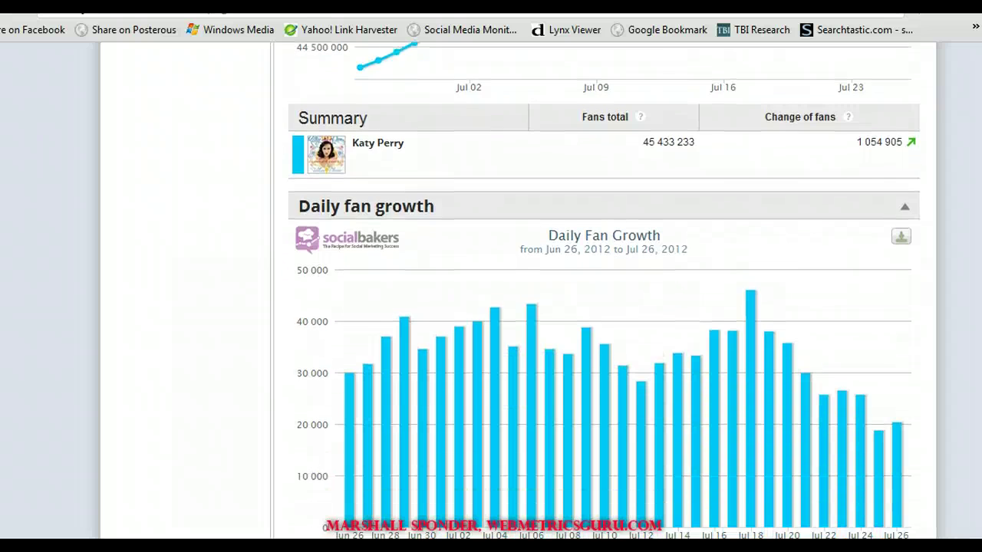
scroll(605, 290, "up", 1)
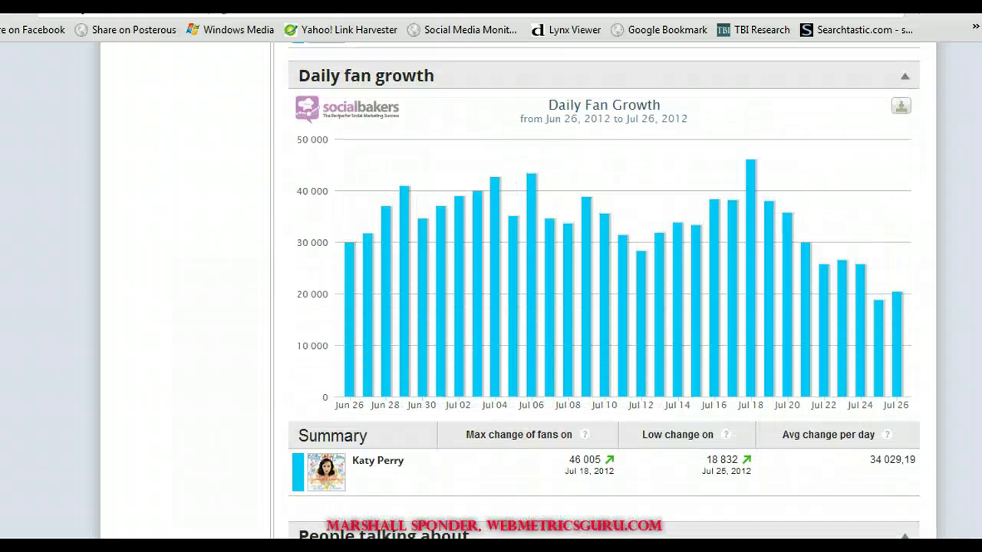
scroll(604, 290, "down", 6)
scroll(604, 292, "down", 9)
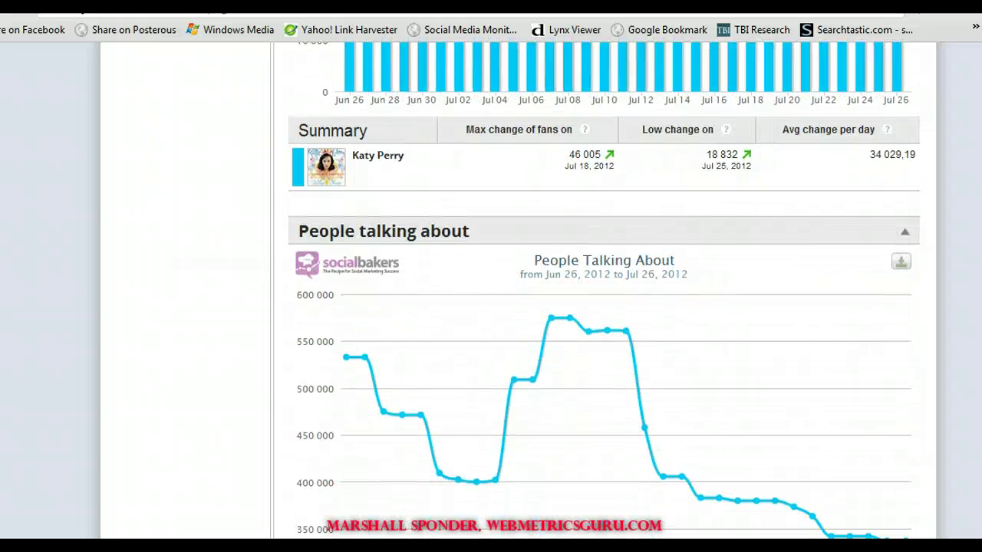
scroll(605, 291, "down", 1)
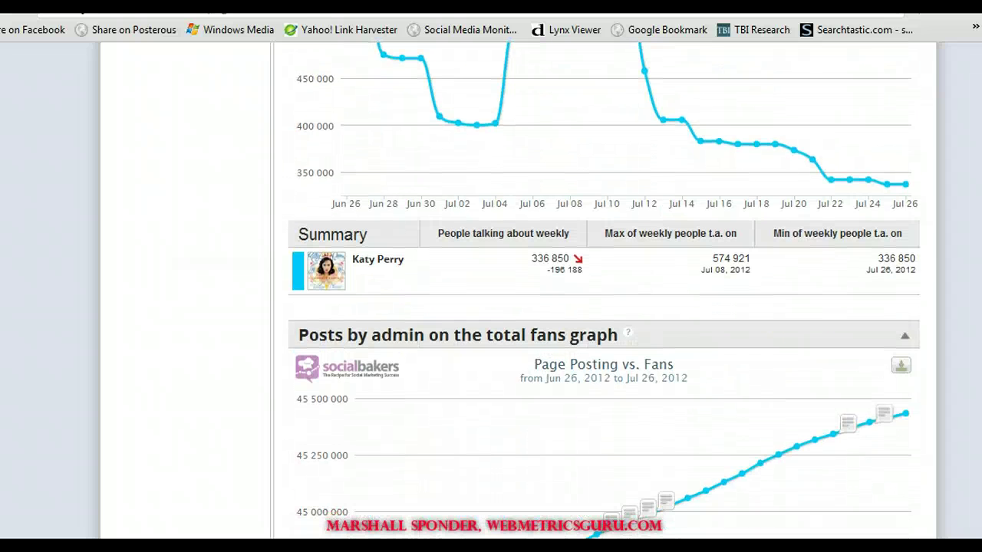
Review the remaining Facebook general info sections, from posts made by admin and post types to engagement rates and the daily response rate
scroll(604, 292, "down", 15)
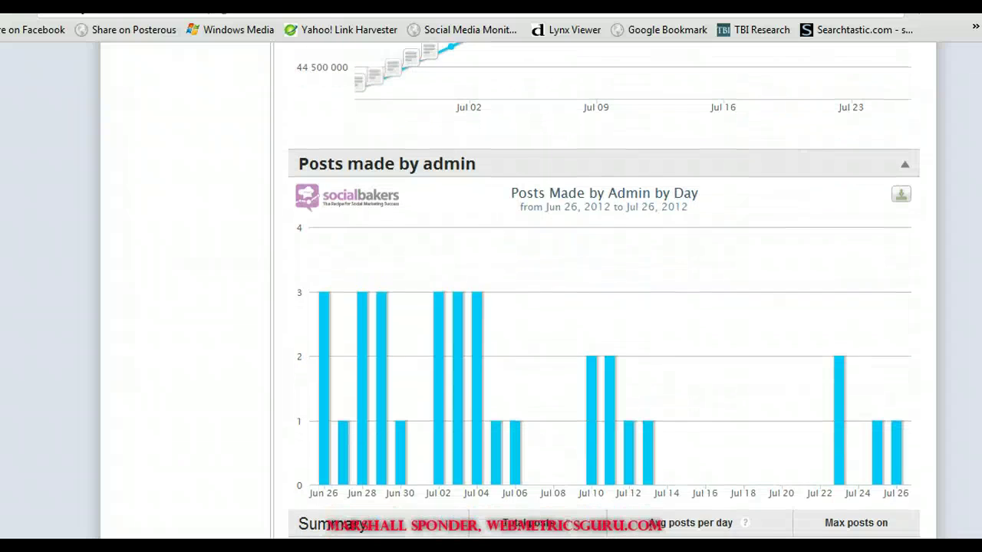
scroll(604, 291, "down", 4)
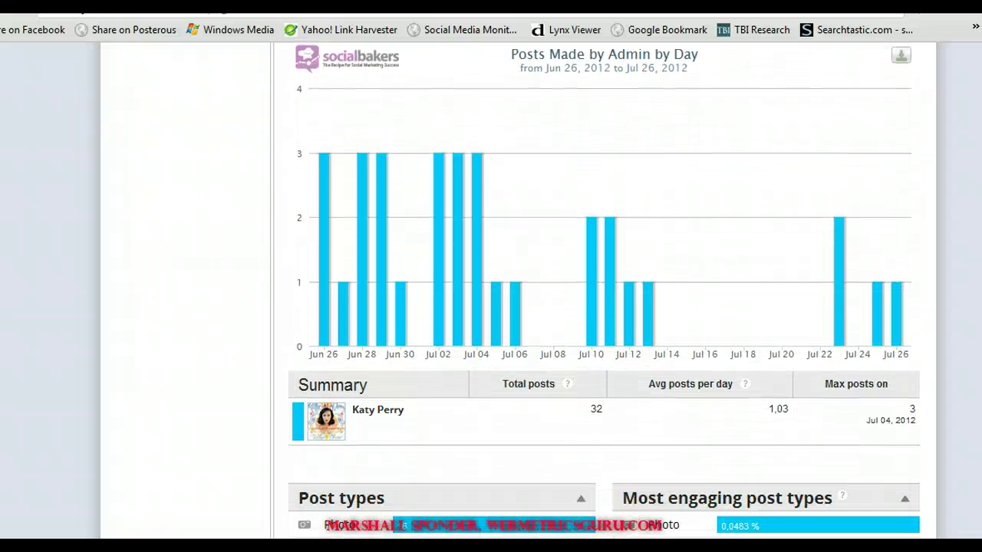
scroll(604, 291, "down", 7)
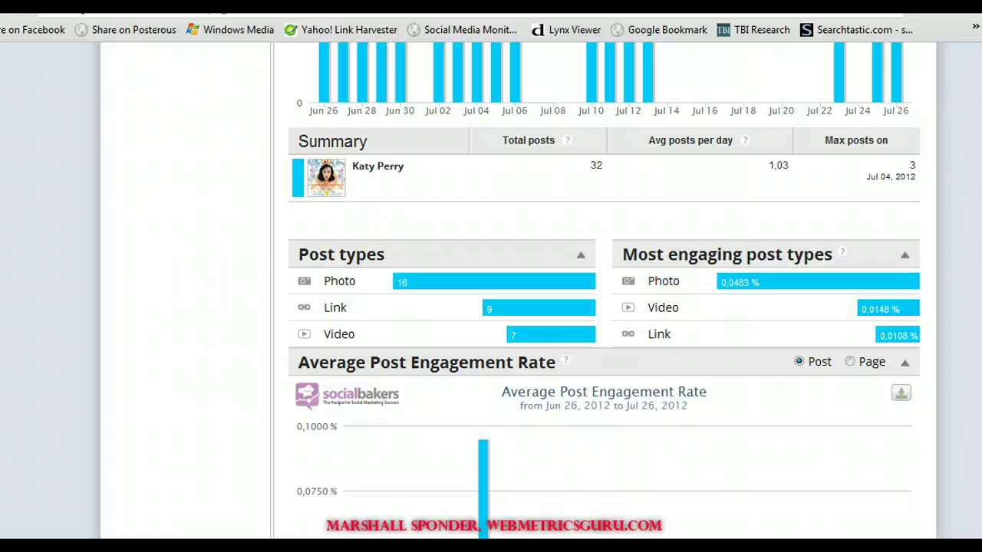
scroll(604, 307, "down", 1)
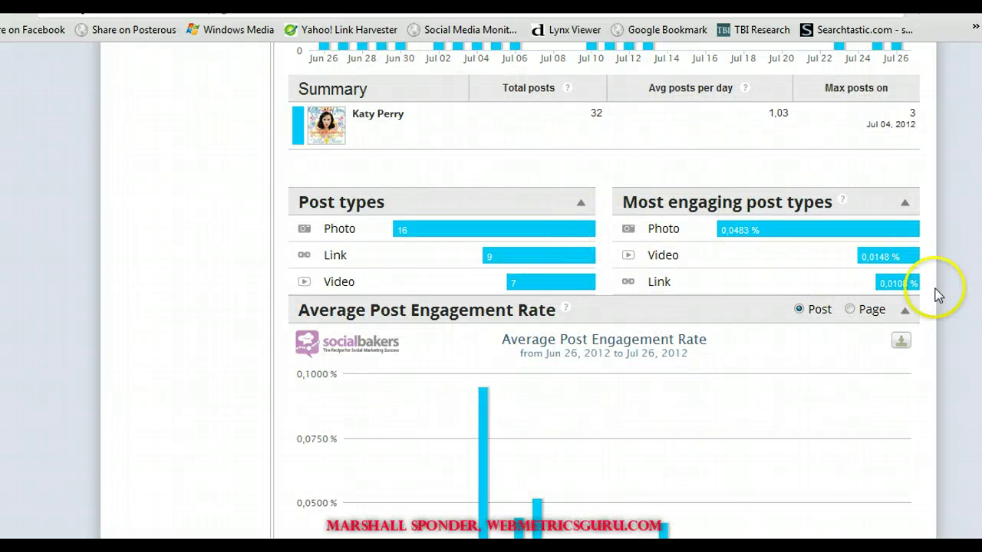
scroll(604, 307, "down", 15)
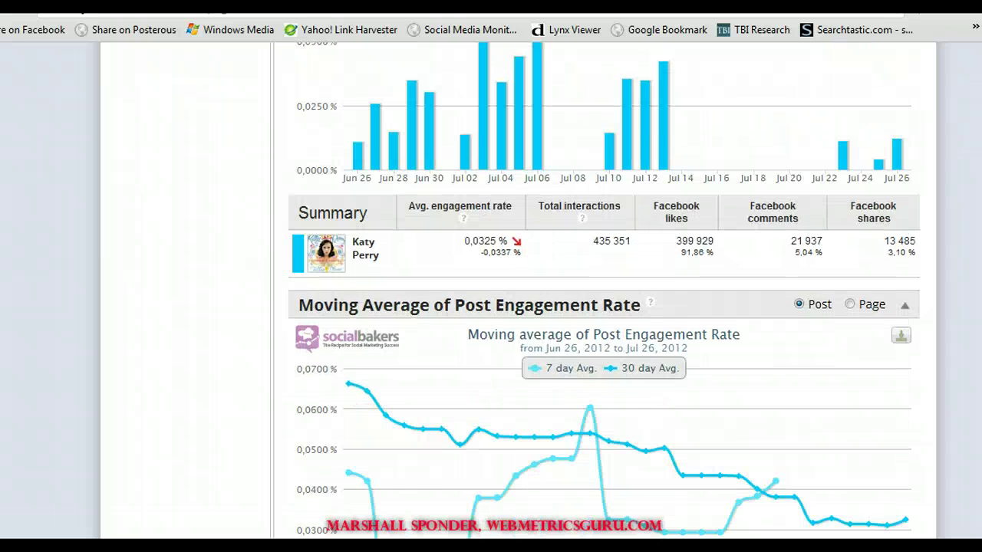
scroll(603, 306, "down", 8)
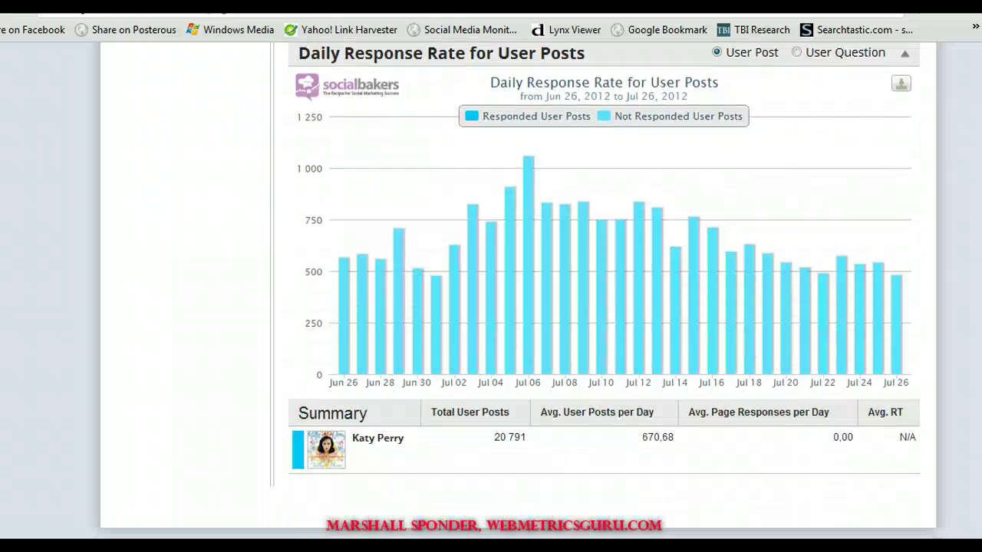
scroll(604, 307, "up", 20)
scroll(604, 307, "up", 20)
scroll(604, 307, "up", 5)
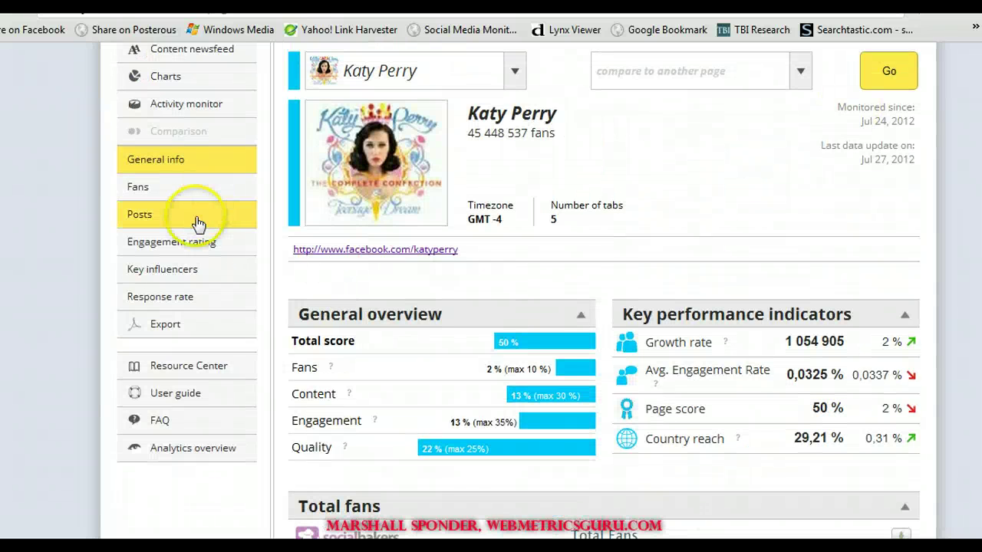
Open the Fans report for Katy Perry's Facebook page and look through its fan growth and People talking about charts
left_click(164, 196)
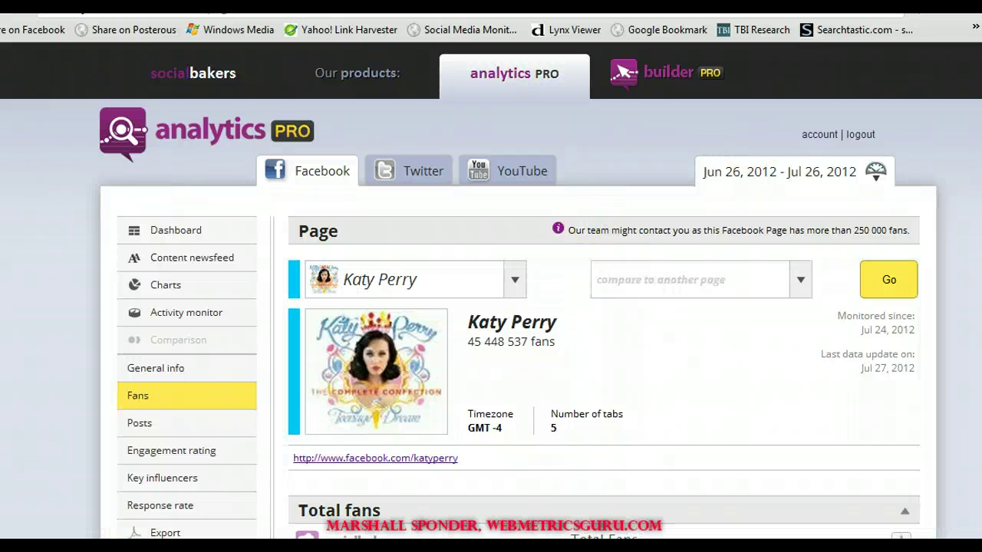
scroll(491, 291, "down", 15)
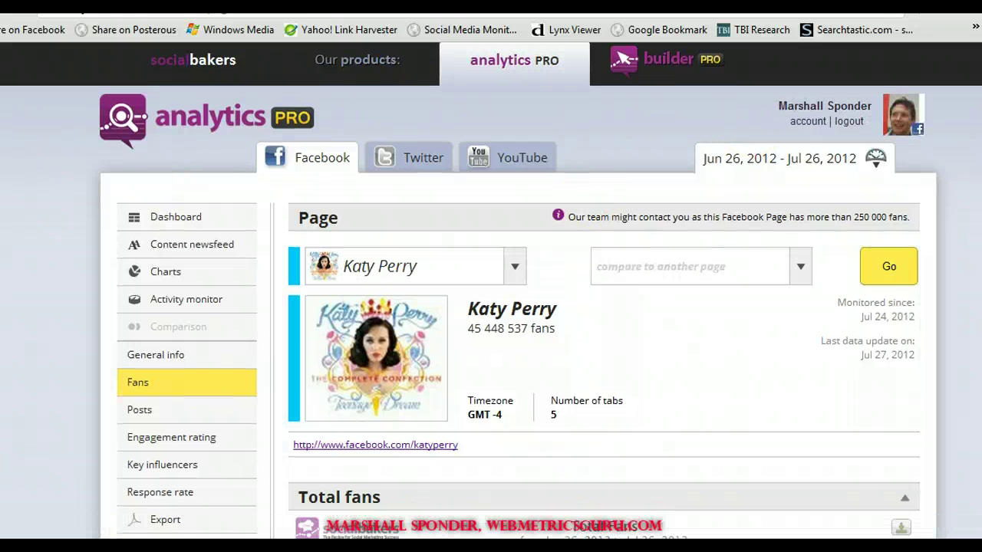
scroll(604, 291, "down", 8)
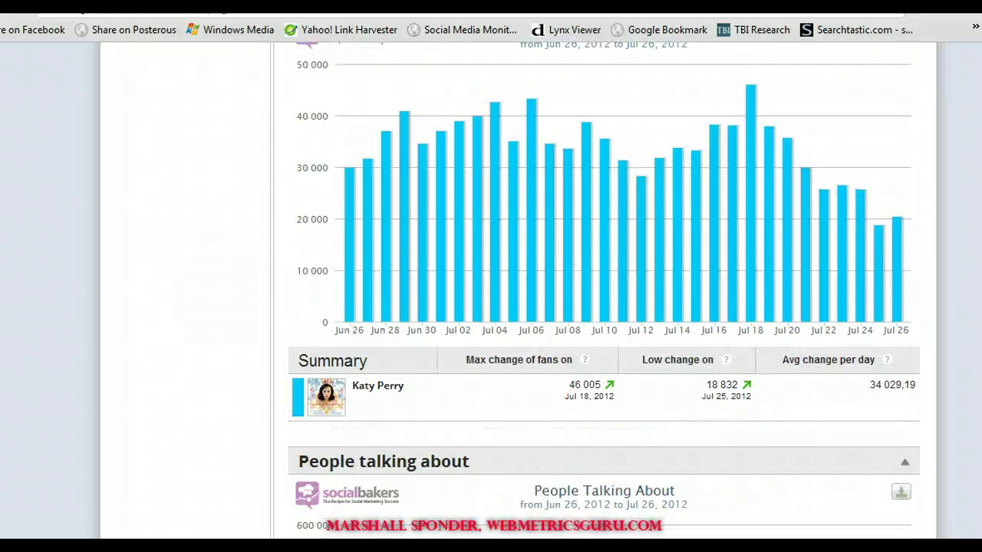
scroll(604, 291, "down", 10)
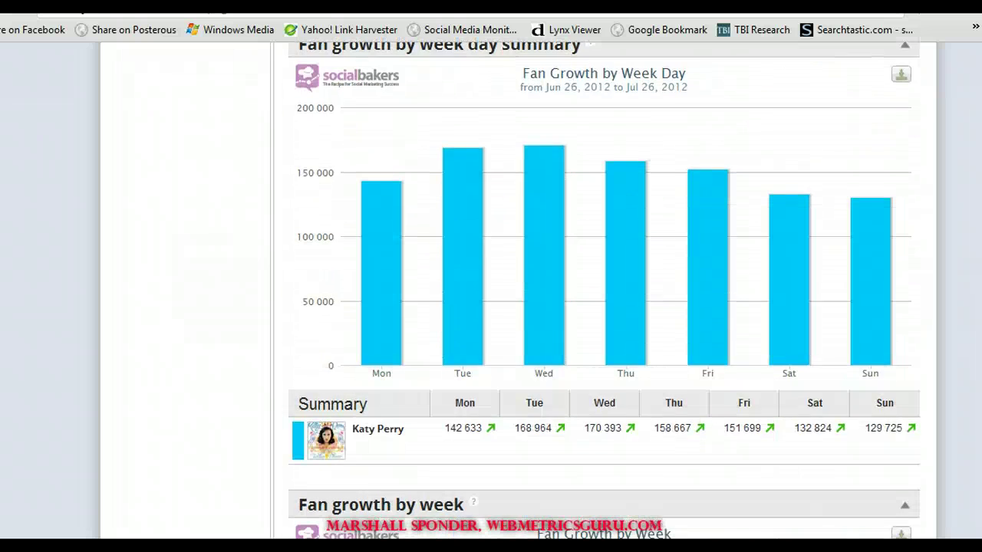
scroll(605, 292, "up", 11)
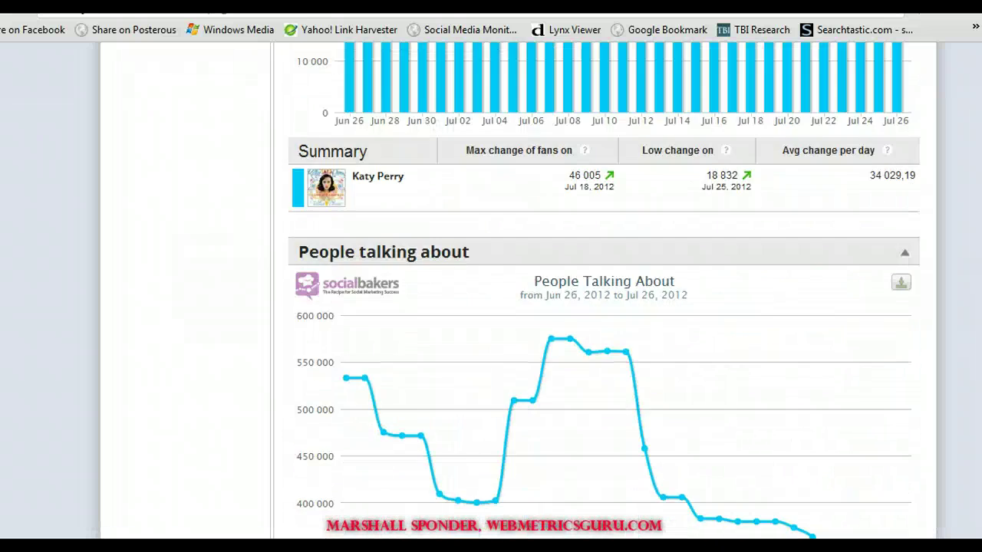
scroll(397, 226, "up", 10)
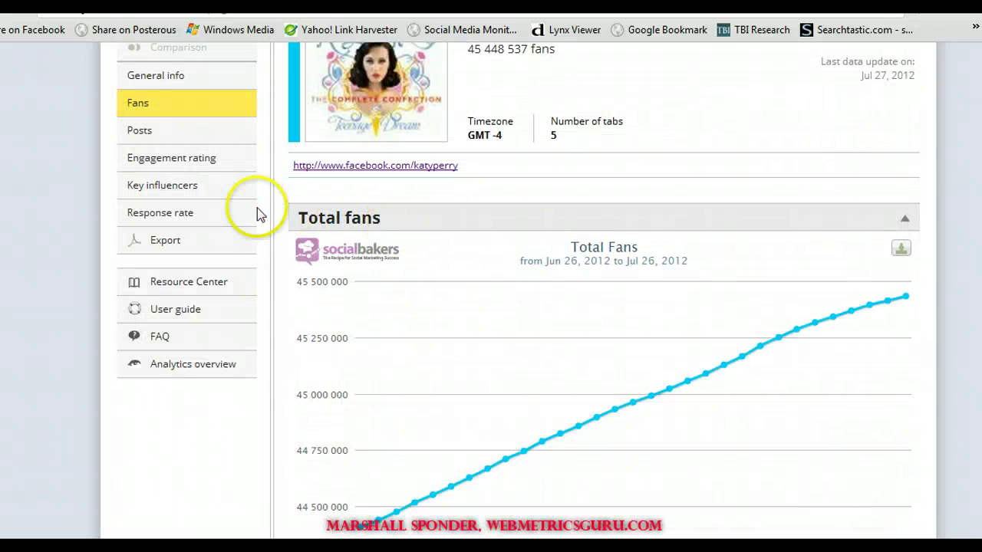
Open the Posts report for Katy Perry's Facebook page and look through the admin and fan post charts, post types and All posts list
left_click(187, 142)
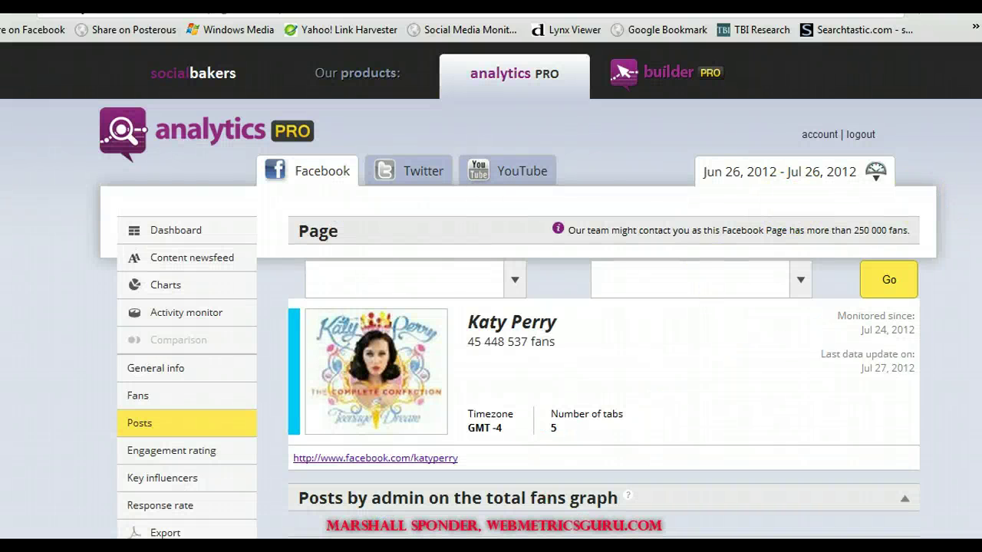
scroll(974, 200, "down", 1)
scroll(974, 199, "down", 8)
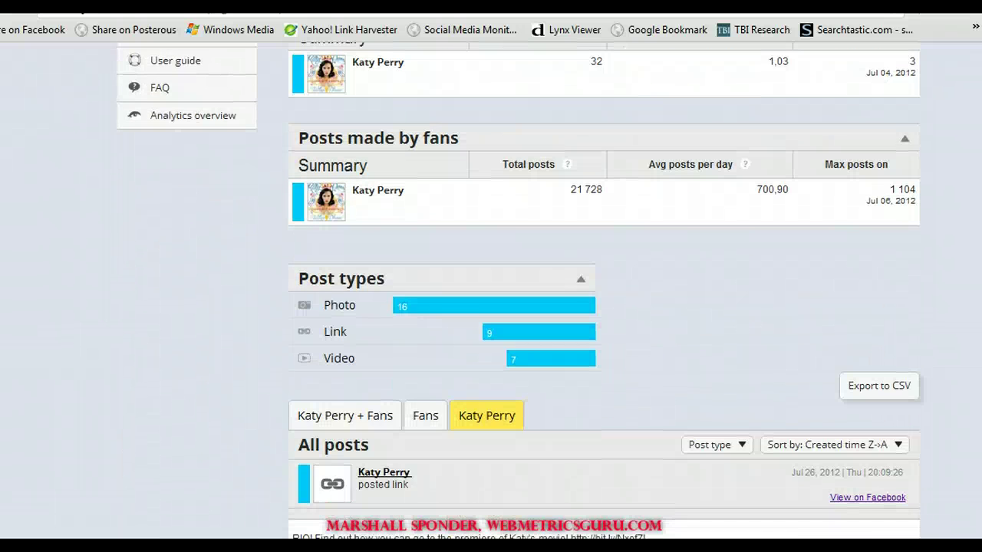
scroll(604, 291, "down", 4)
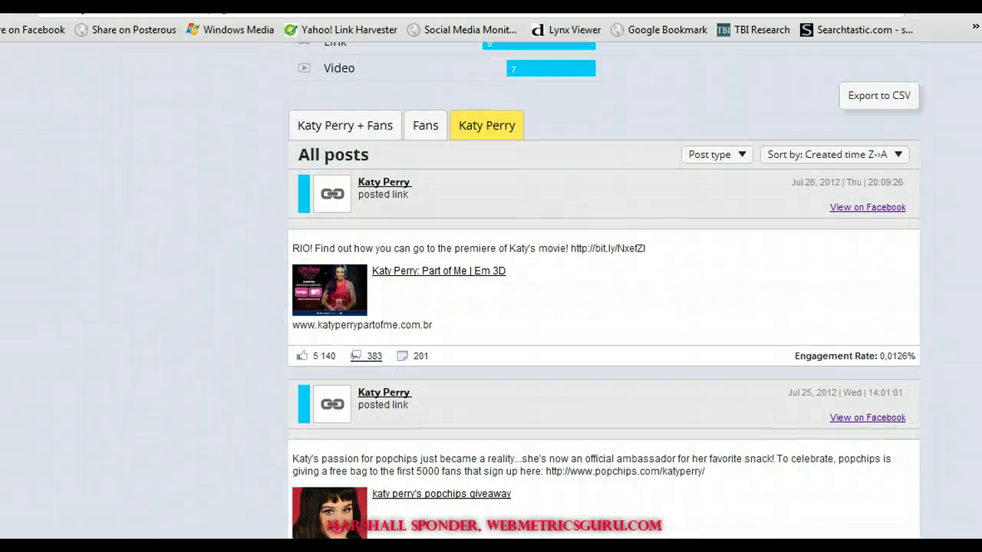
scroll(604, 291, "down", 2)
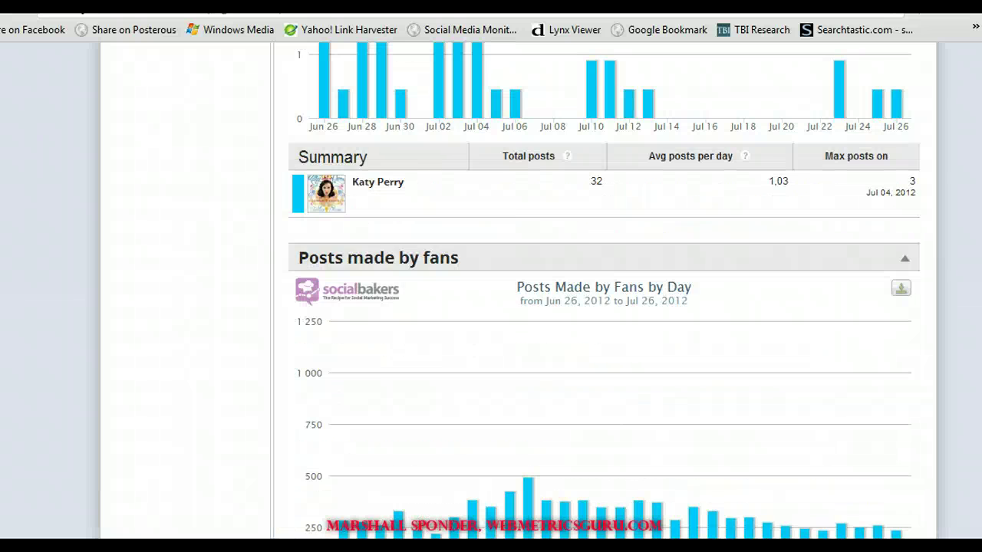
Examine the posts made by fans chart again and read Katy Perry's most recent entries in the All posts list
scroll(604, 292, "down", 1)
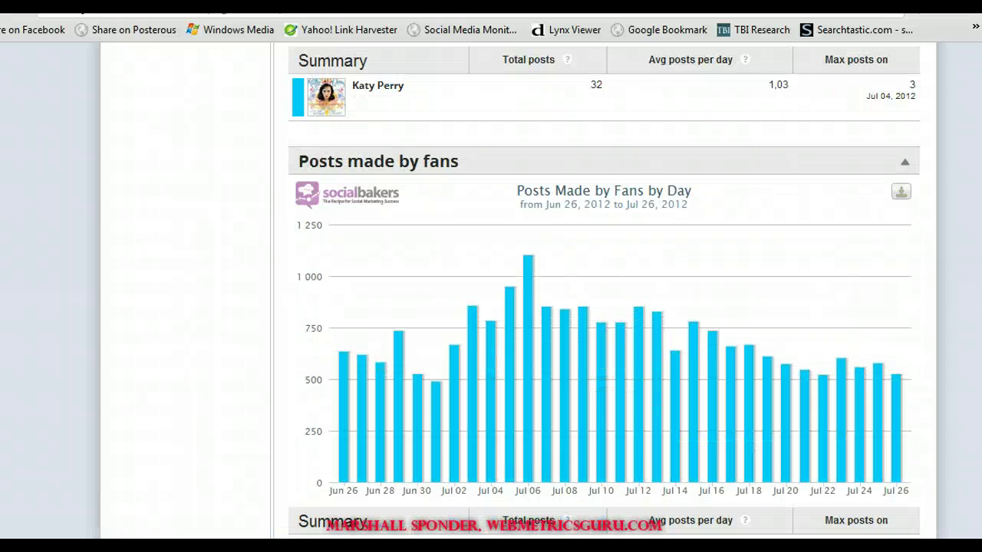
scroll(604, 292, "up", 3)
scroll(604, 291, "up", 6)
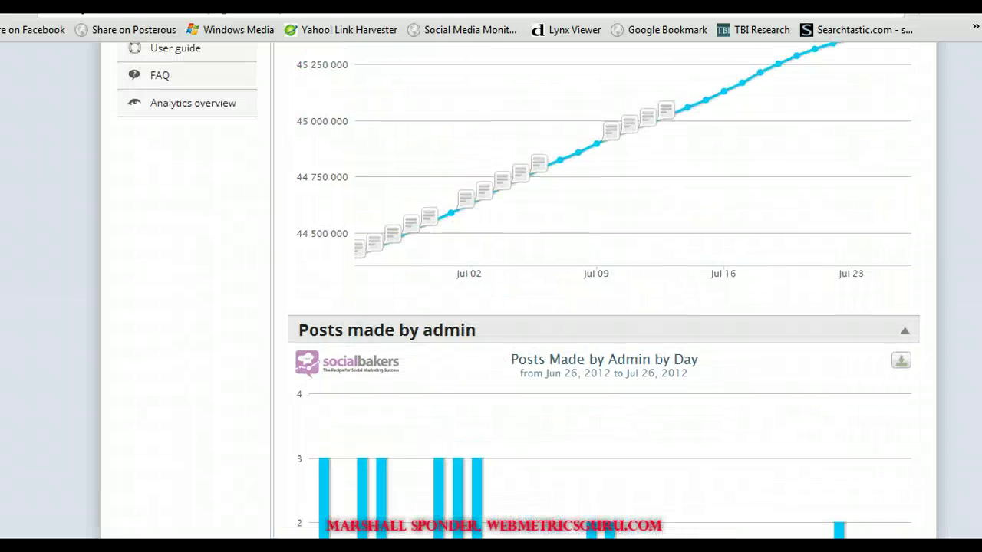
scroll(605, 291, "down", 11)
scroll(605, 291, "down", 6)
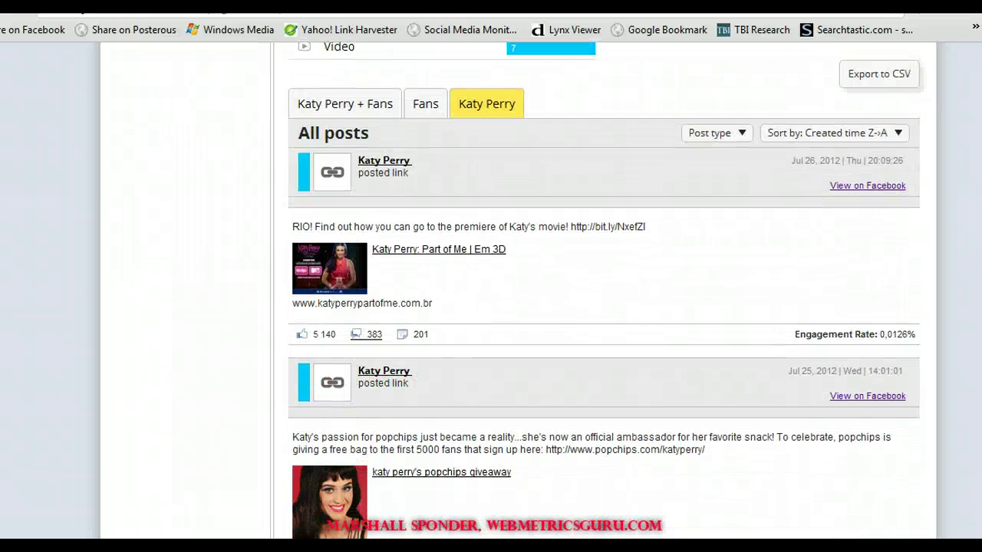
scroll(605, 291, "down", 4)
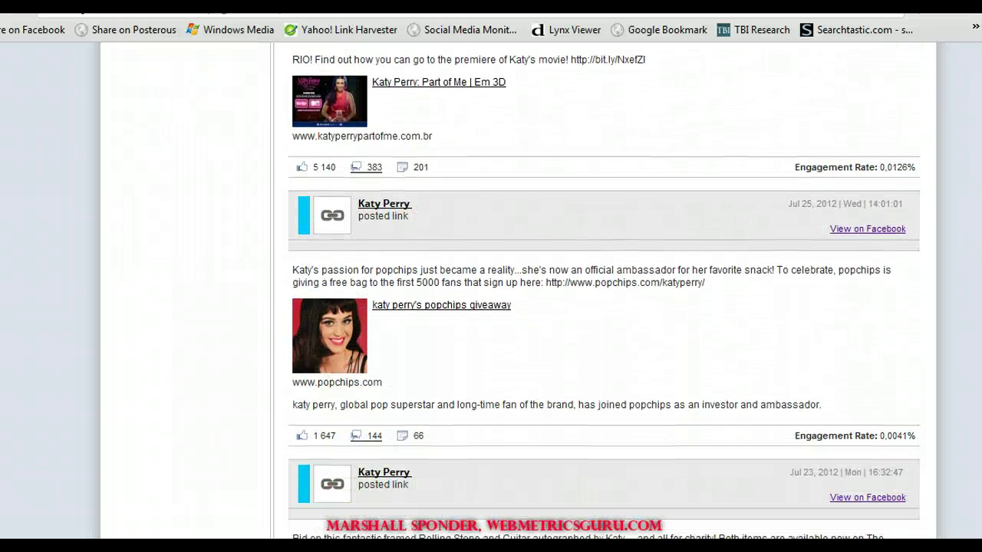
scroll(605, 292, "down", 1)
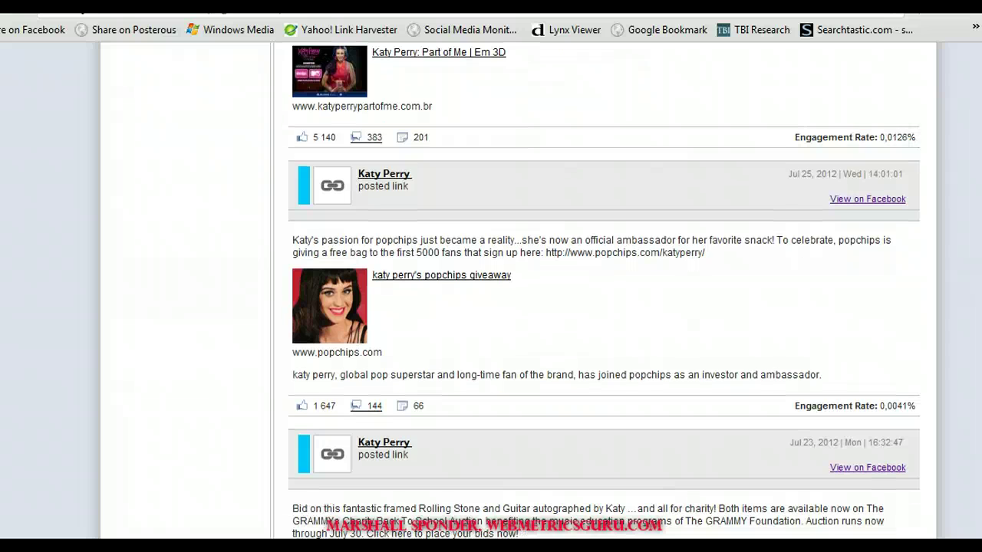
scroll(605, 291, "down", 10)
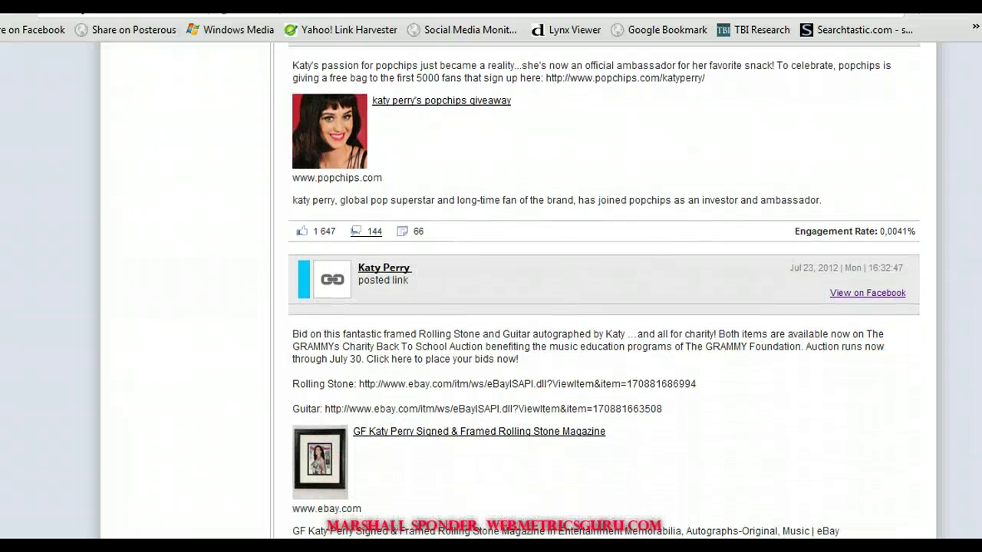
Open the Engagement rating report and look through the moving average, most engaging post types and engagement rates by hour and week day
scroll(604, 291, "up", 20)
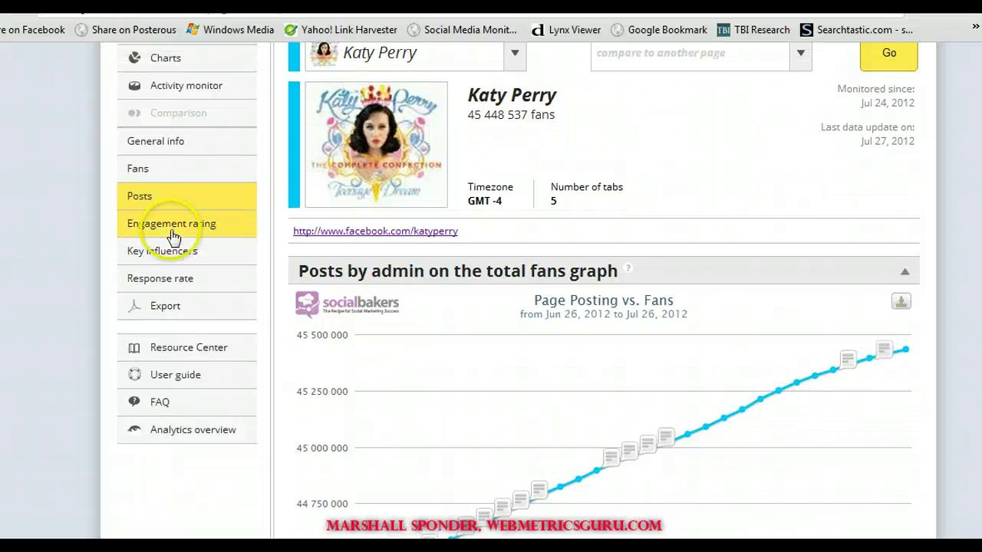
left_click(174, 237)
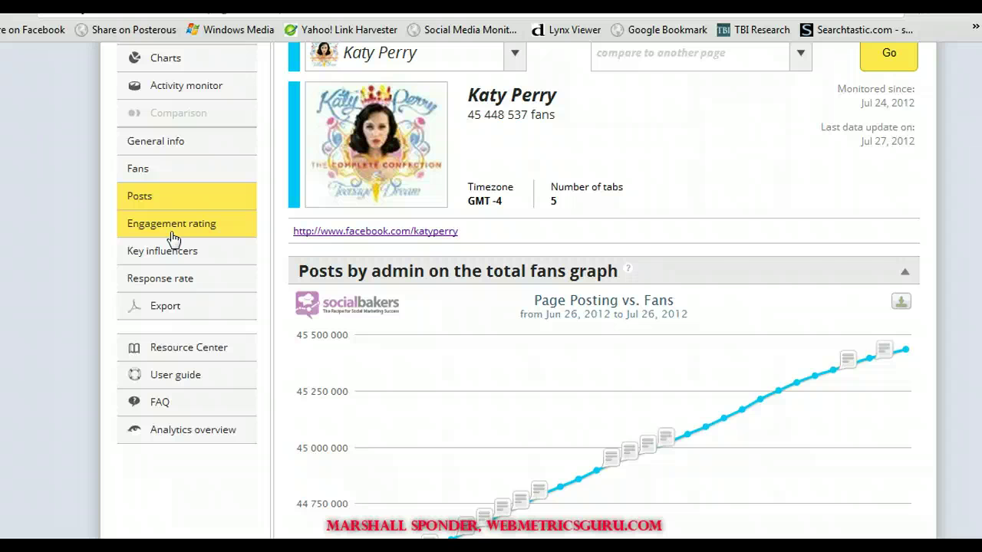
left_click(173, 235)
left_click(183, 222)
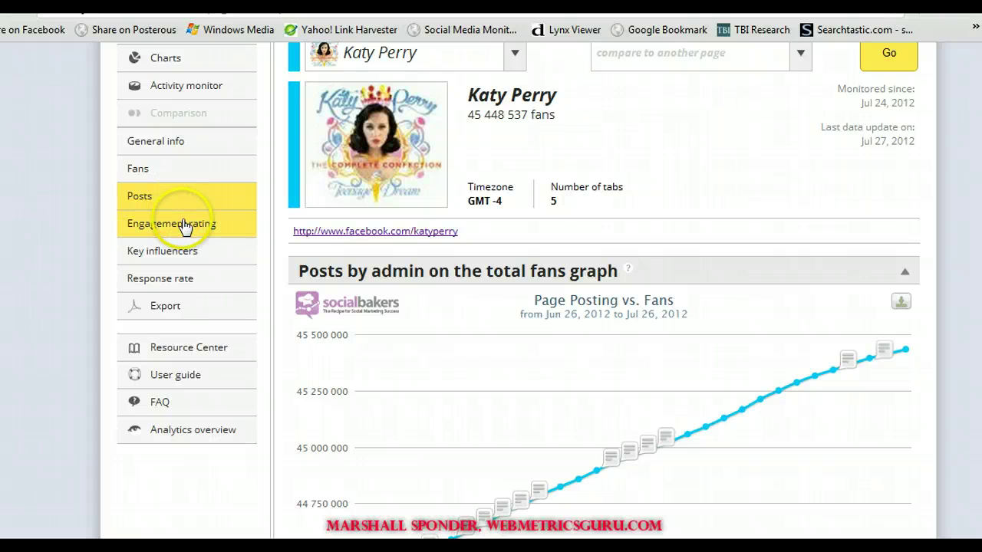
left_click(181, 247)
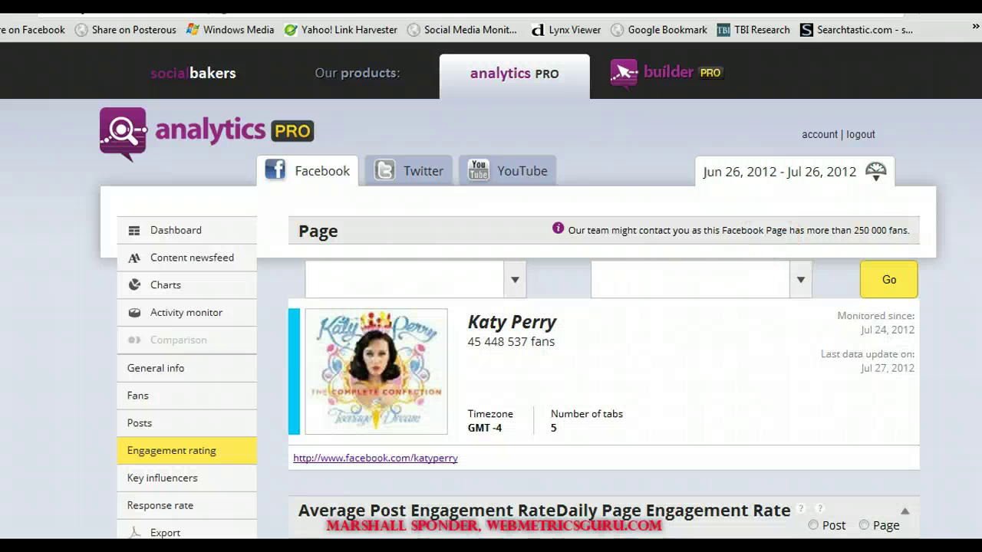
scroll(598, 307, "down", 12)
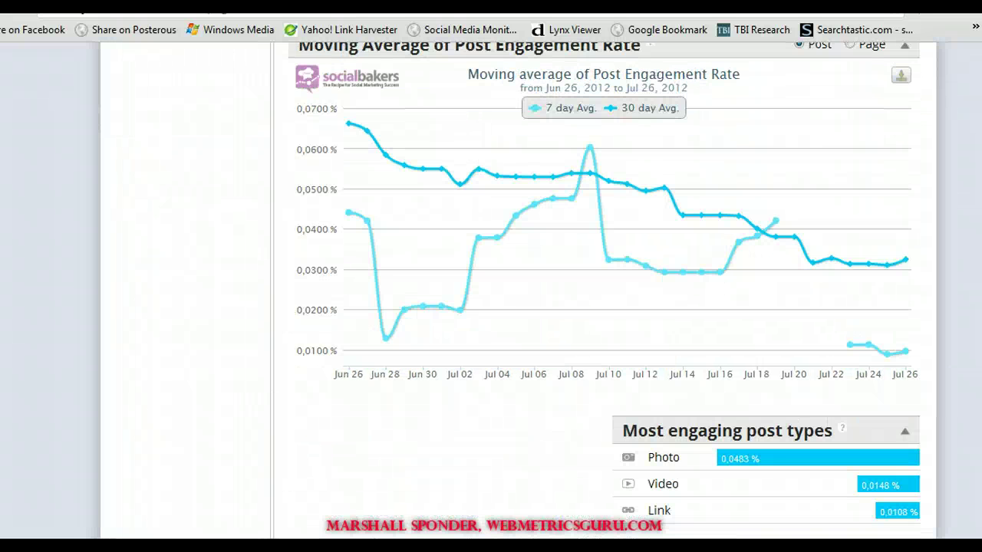
scroll(598, 306, "down", 15)
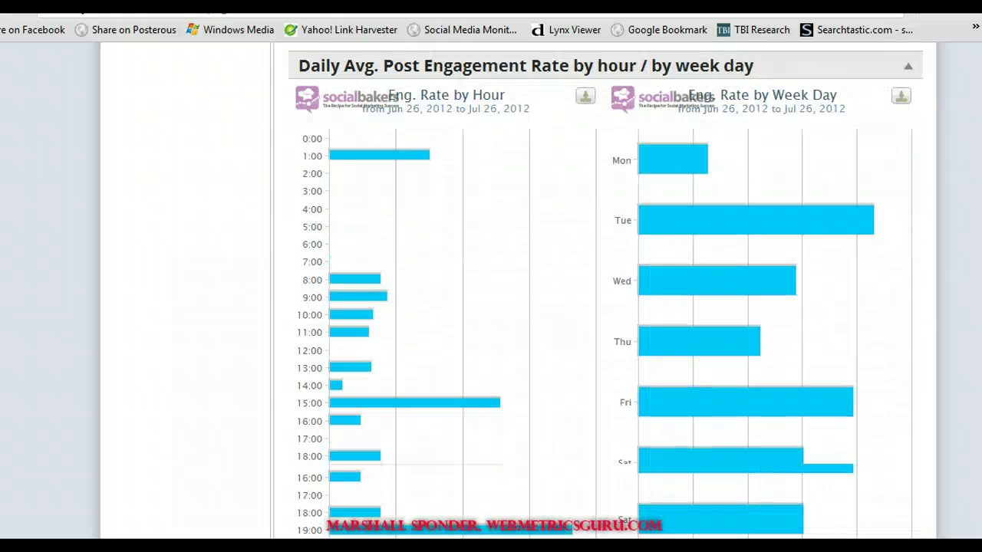
scroll(598, 307, "up", 1)
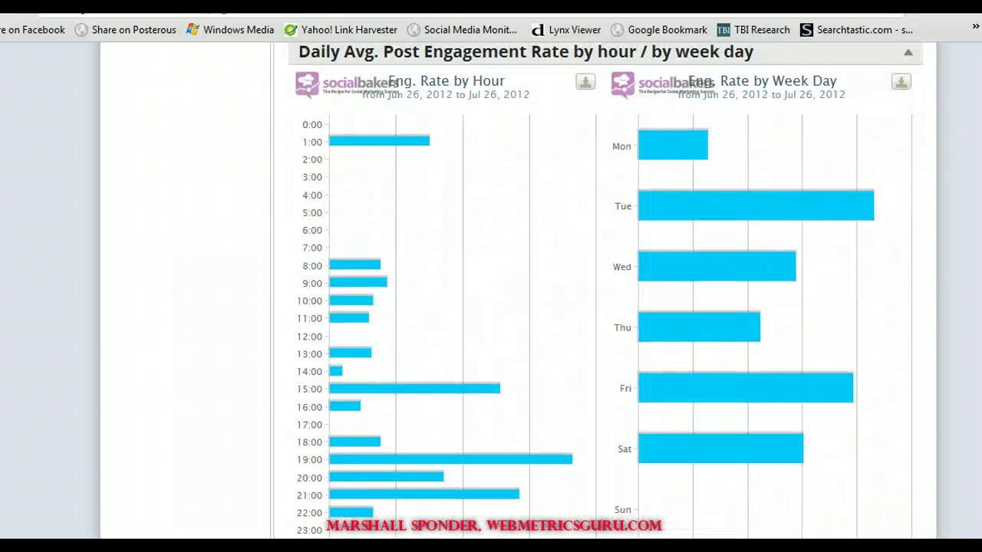
Review the Daily Interactions, Daily Facebook Likes, Comments and Shares, post type summary and User Activity sections of the engagement report
scroll(598, 307, "down", 3)
scroll(604, 292, "down", 14)
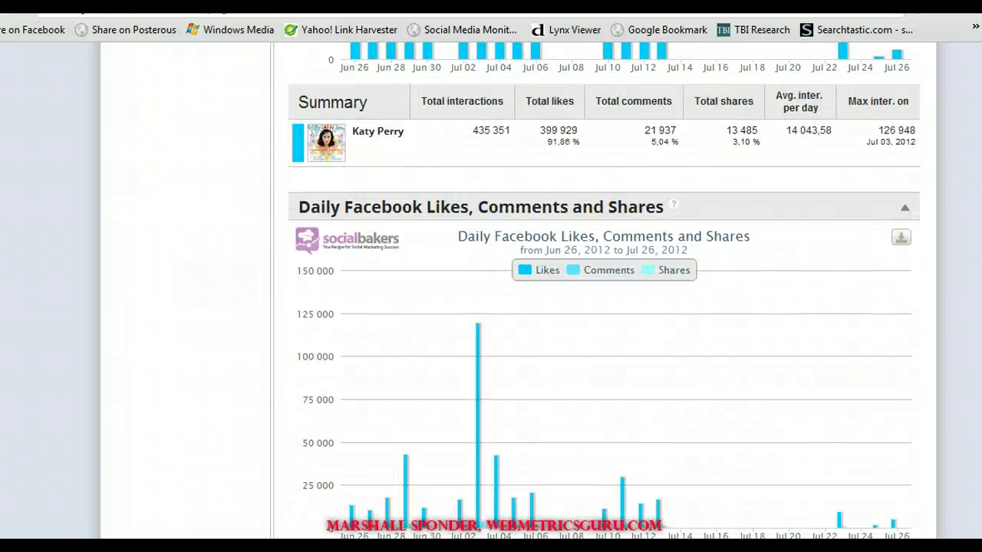
scroll(605, 291, "down", 2)
scroll(605, 291, "up", 14)
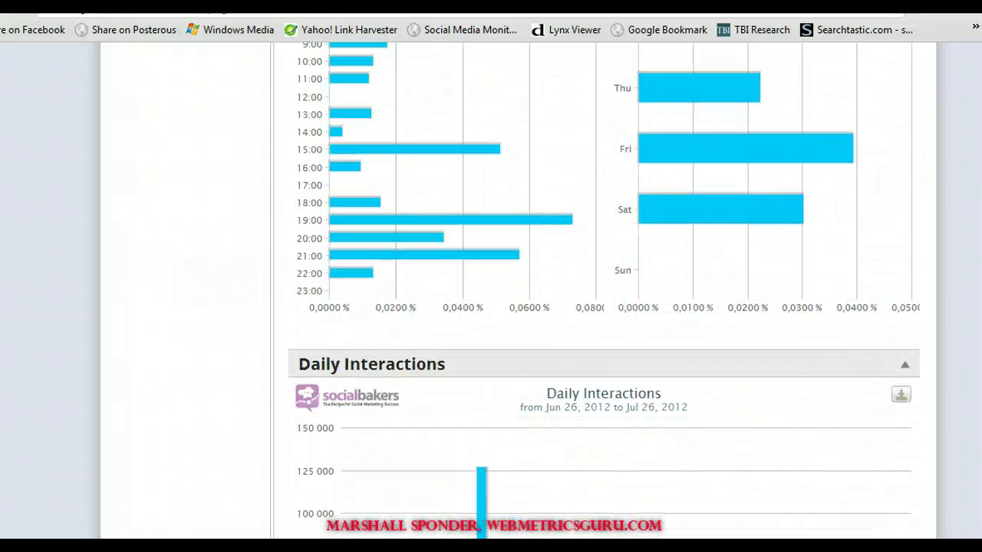
scroll(604, 291, "down", 16)
scroll(605, 291, "down", 1)
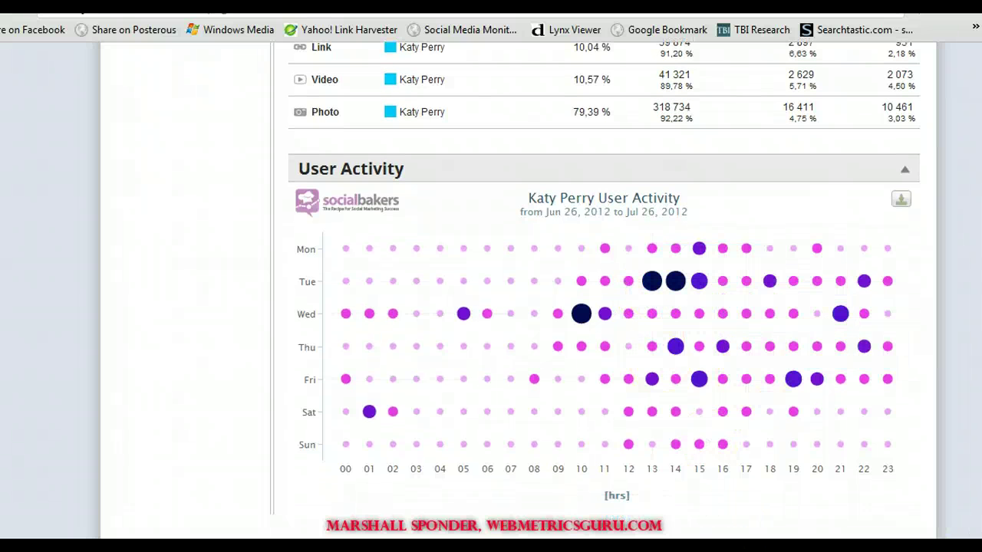
scroll(605, 292, "up", 4)
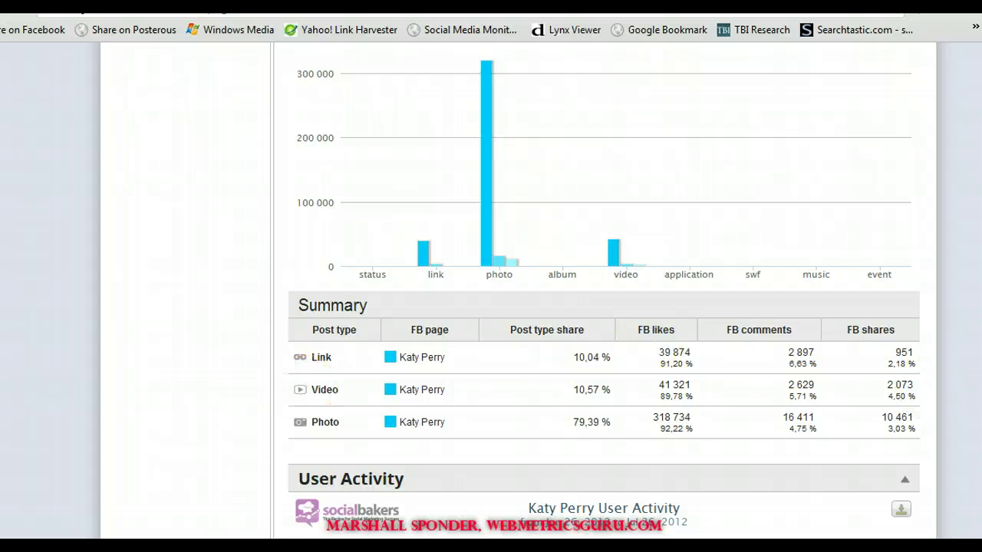
Open the Key influencers report for Katy Perry's Facebook page and expand the activity details of the seventh-ranked influencer
scroll(605, 291, "up", 15)
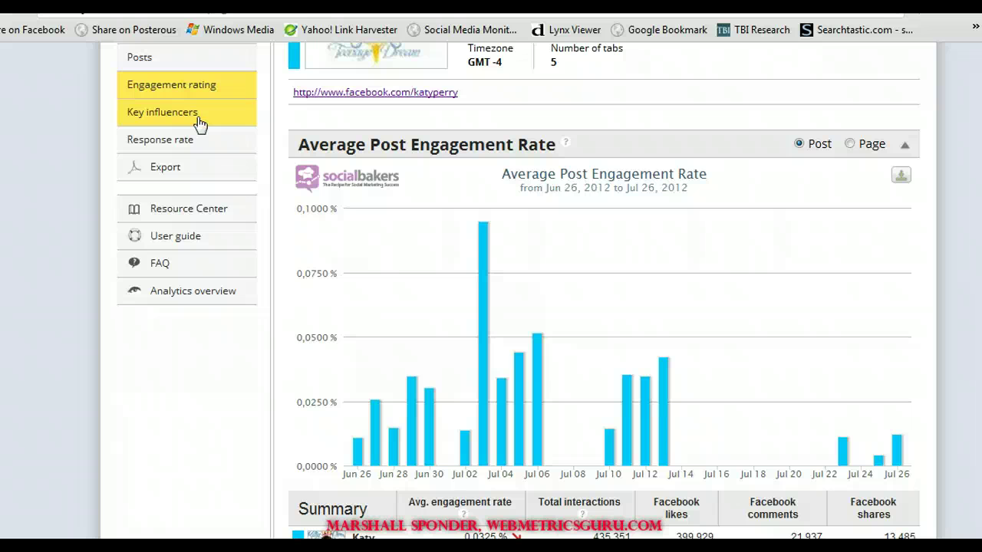
left_click(175, 123)
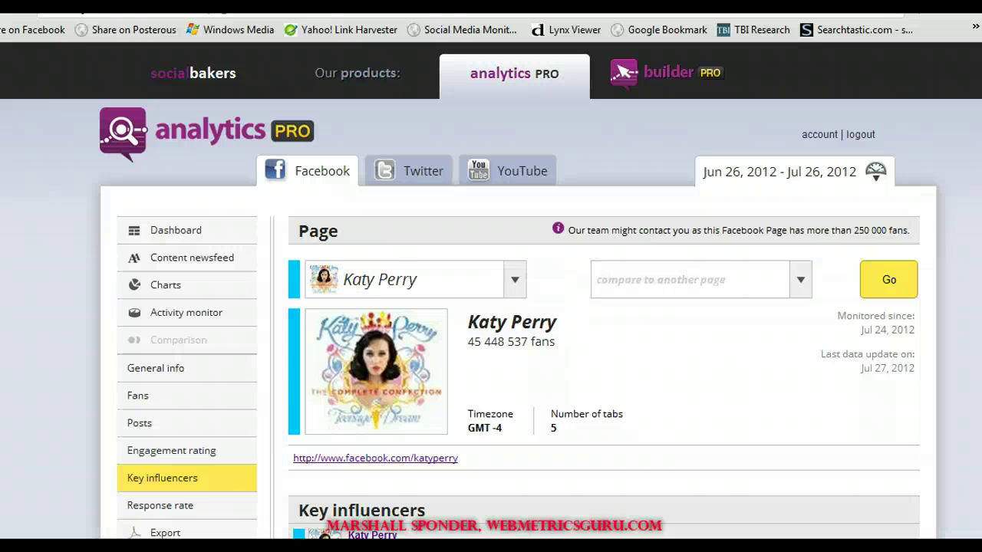
scroll(518, 292, "down", 3)
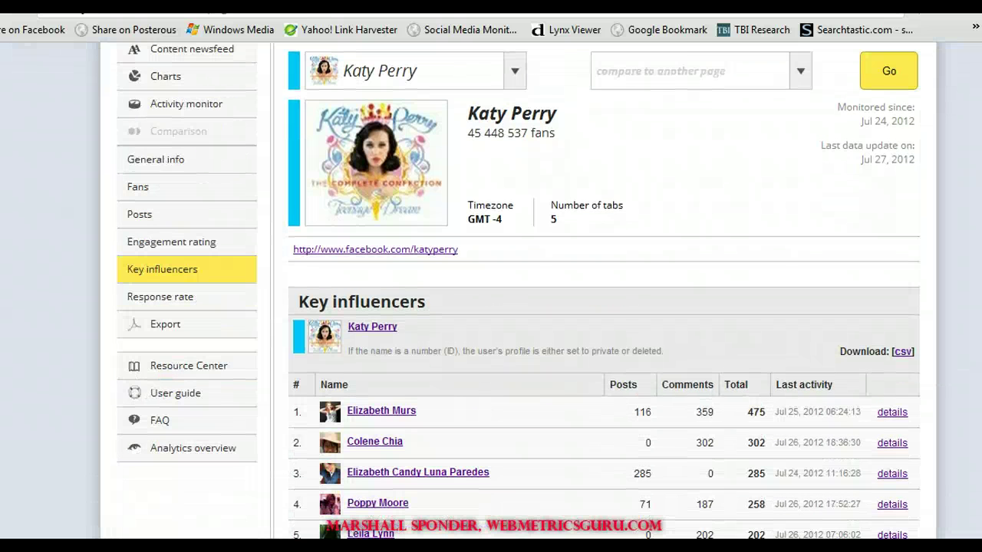
scroll(604, 292, "down", 3)
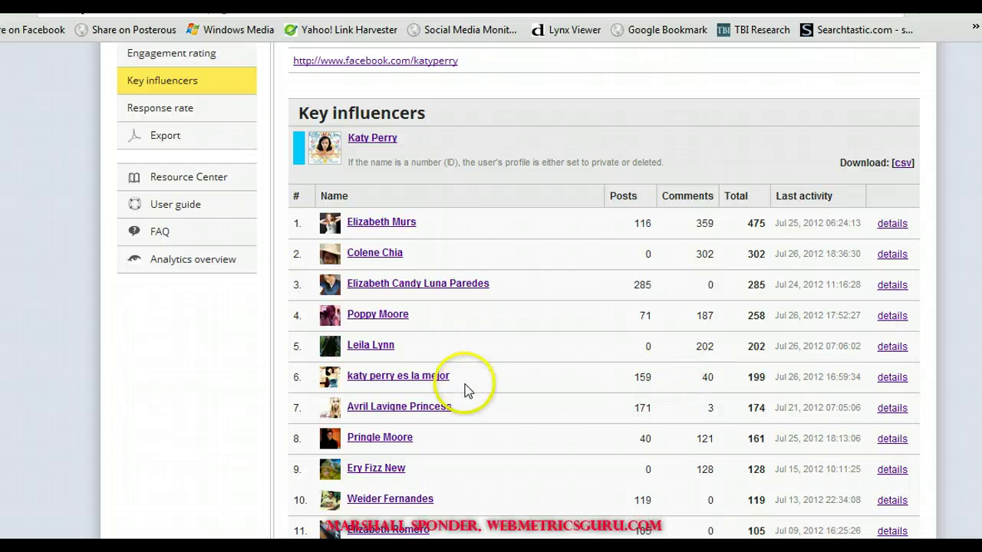
left_click(893, 410)
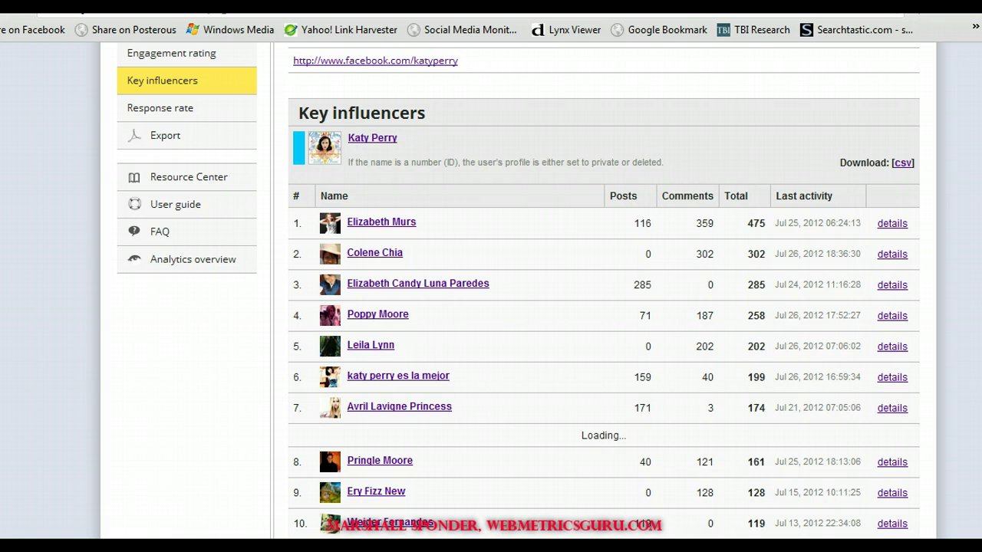
scroll(519, 290, "down", 3)
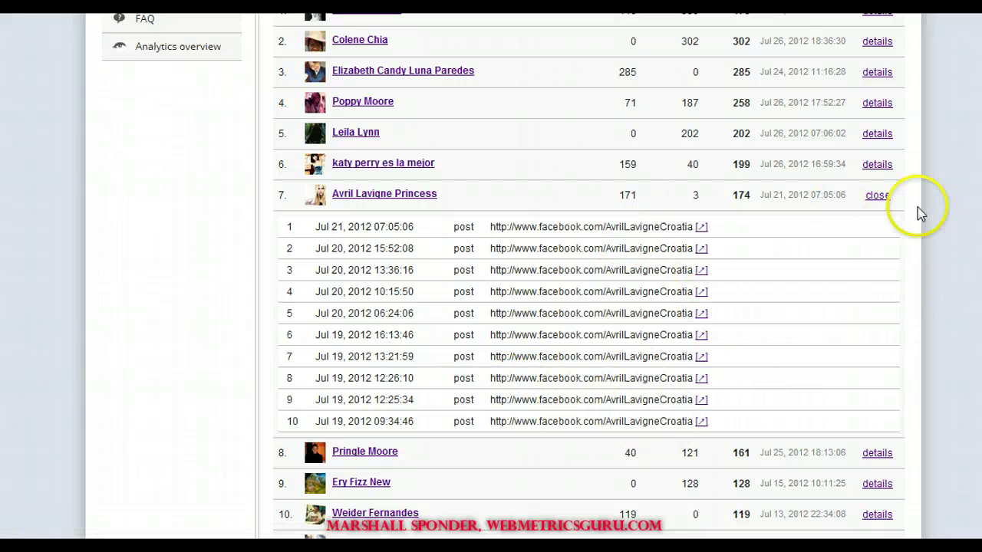
Look through the rest of the Key influencers list down to its end and return to the page overview
scroll(589, 277, "down", 5)
scroll(589, 276, "down", 3)
scroll(589, 276, "up", 1)
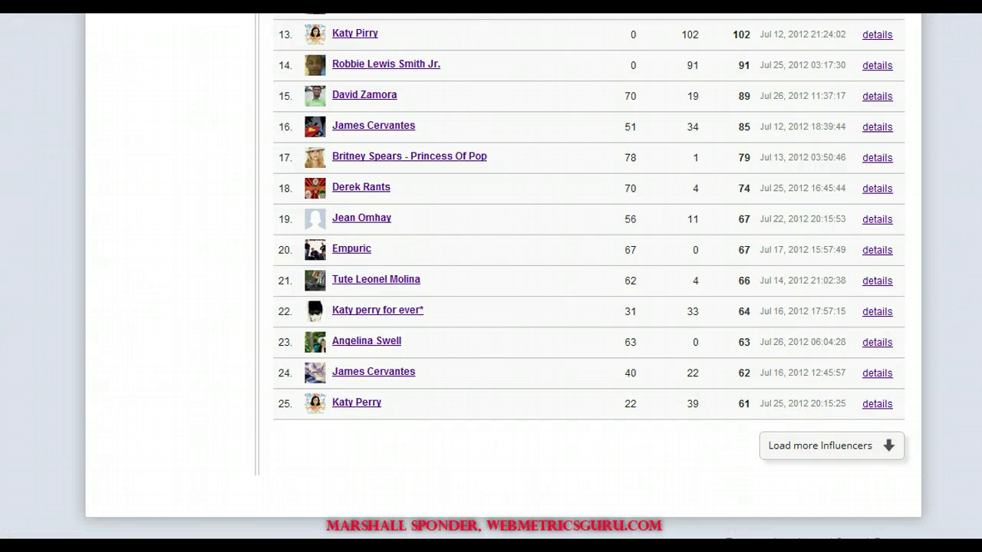
scroll(589, 276, "up", 4)
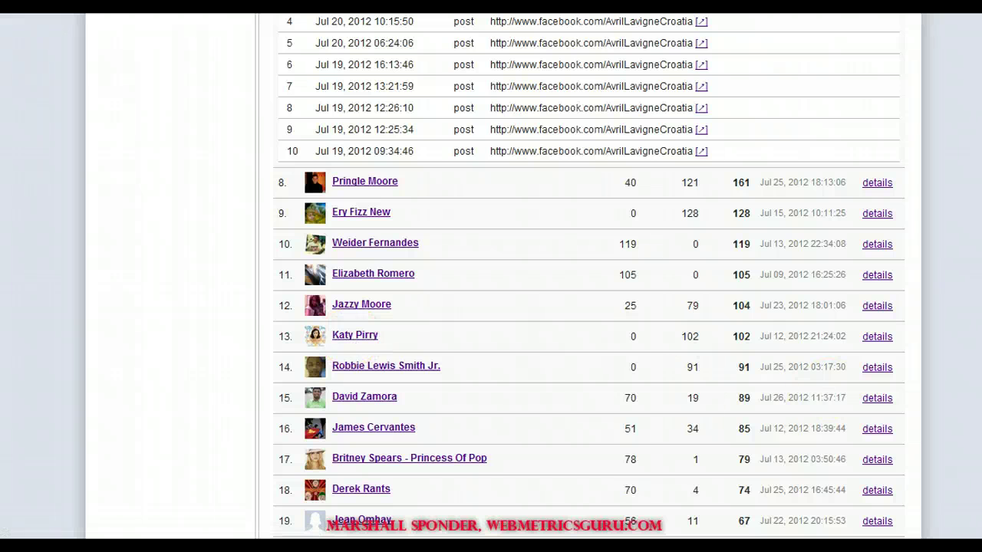
scroll(589, 277, "up", 5)
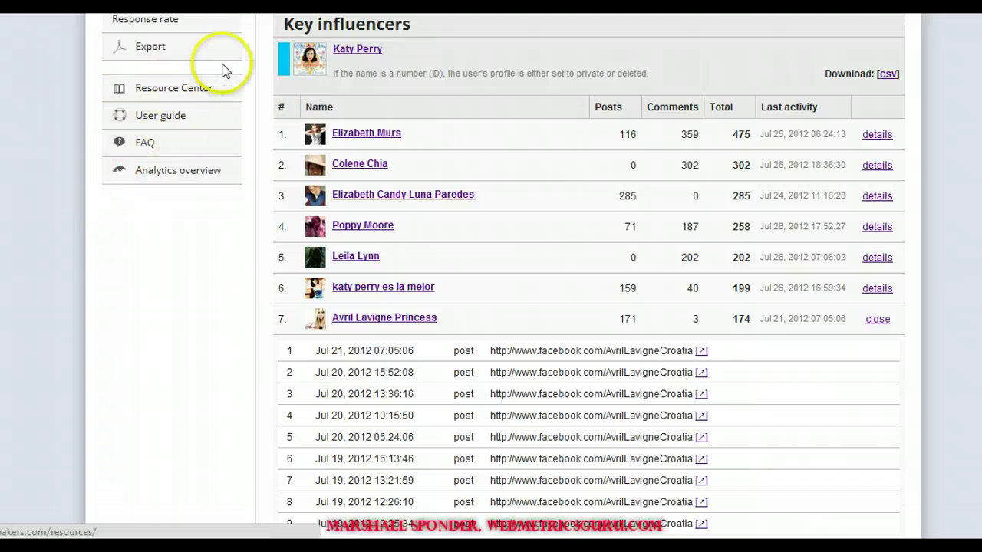
scroll(503, 276, "up", 5)
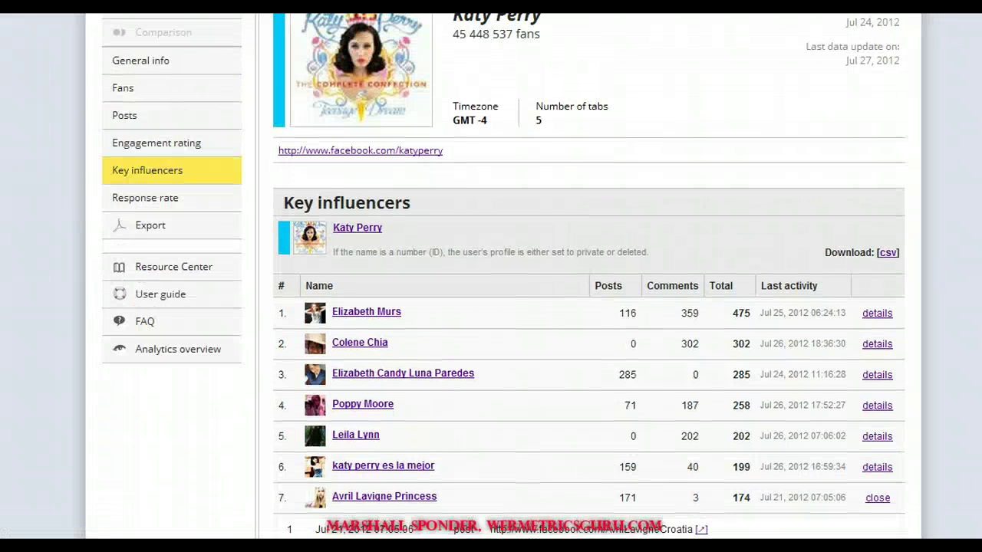
scroll(503, 276, "up", 1)
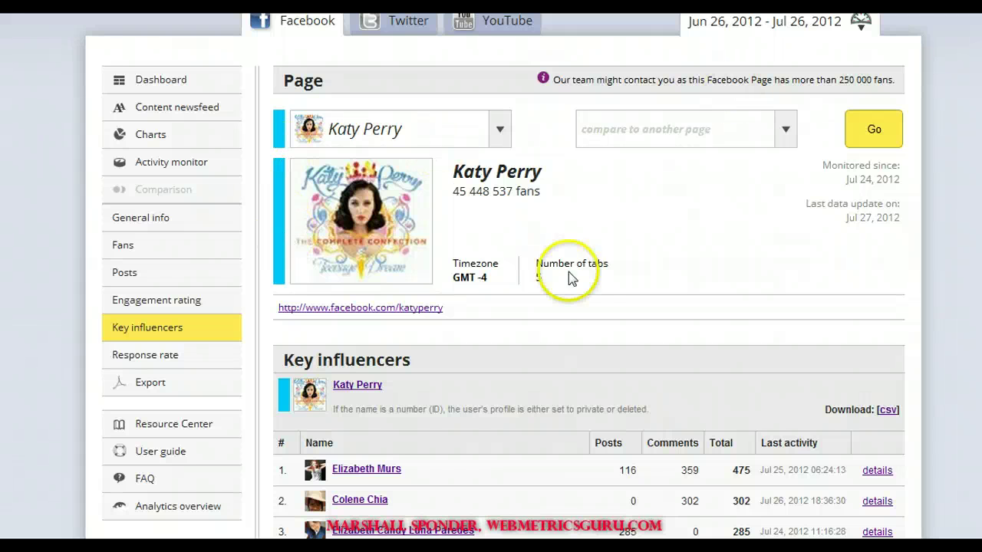
scroll(932, 168, "down", 1)
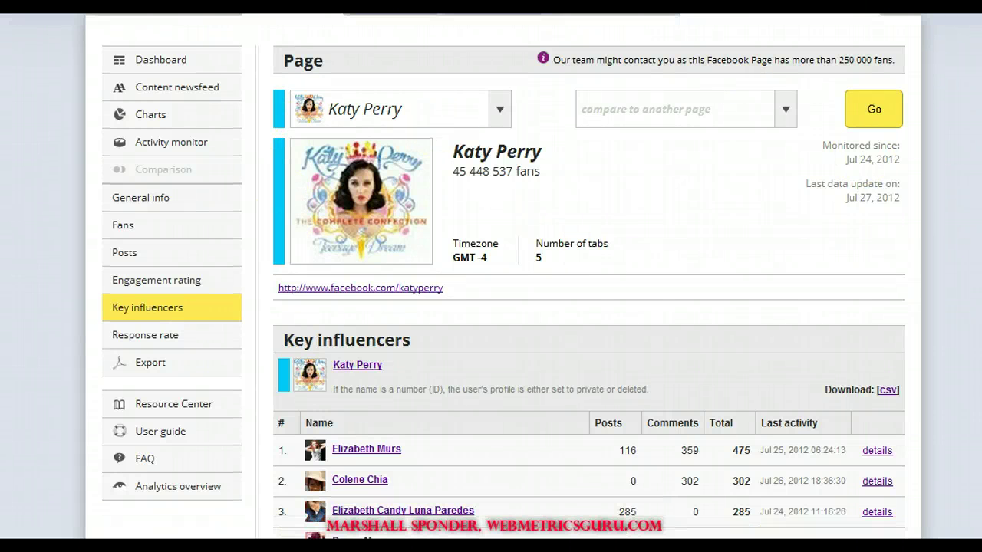